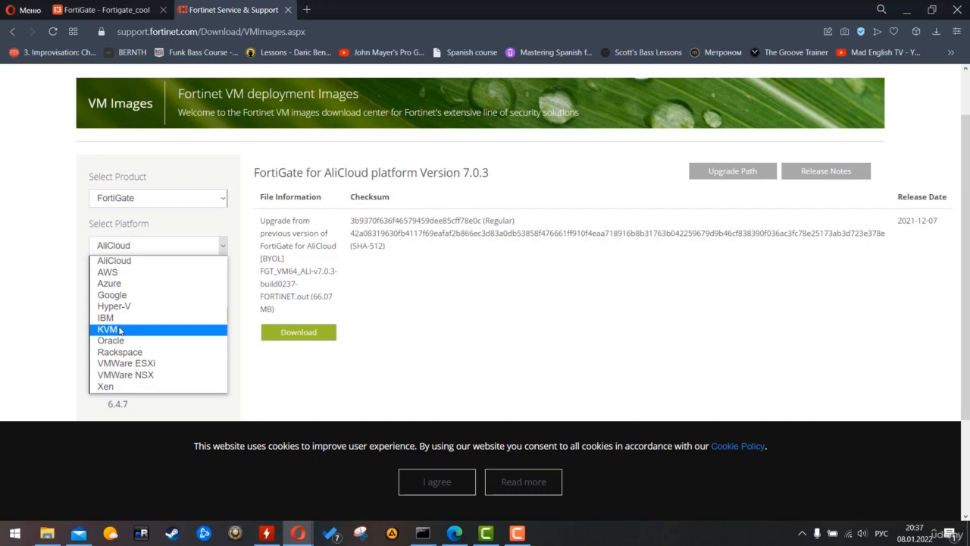
- Set the platform to KVM and review the FortiGate 7.0.3 KVM download entries
{"action": "left_click", "coordinate": [119, 330]}
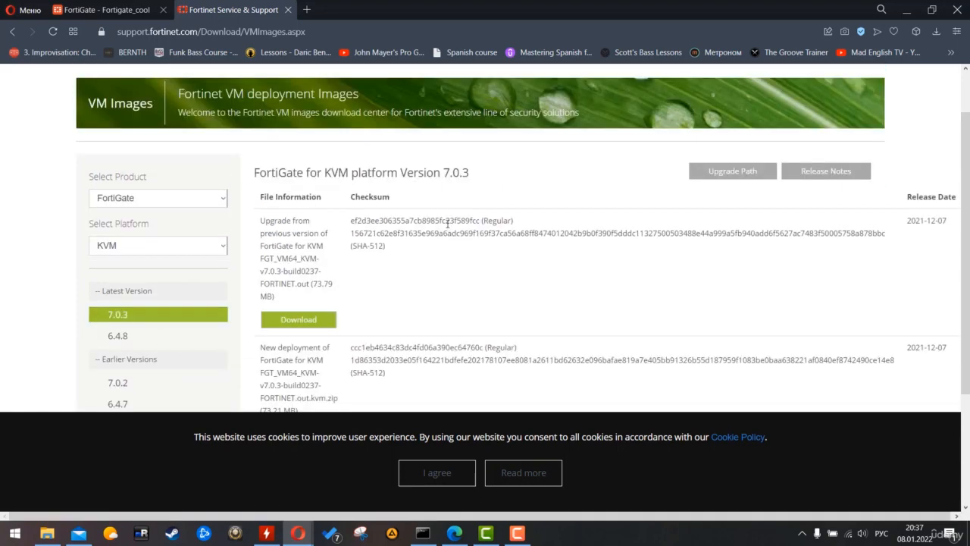
{"action": "scroll", "coordinate": [447, 229], "scroll_direction": "down", "scroll_amount": 2}
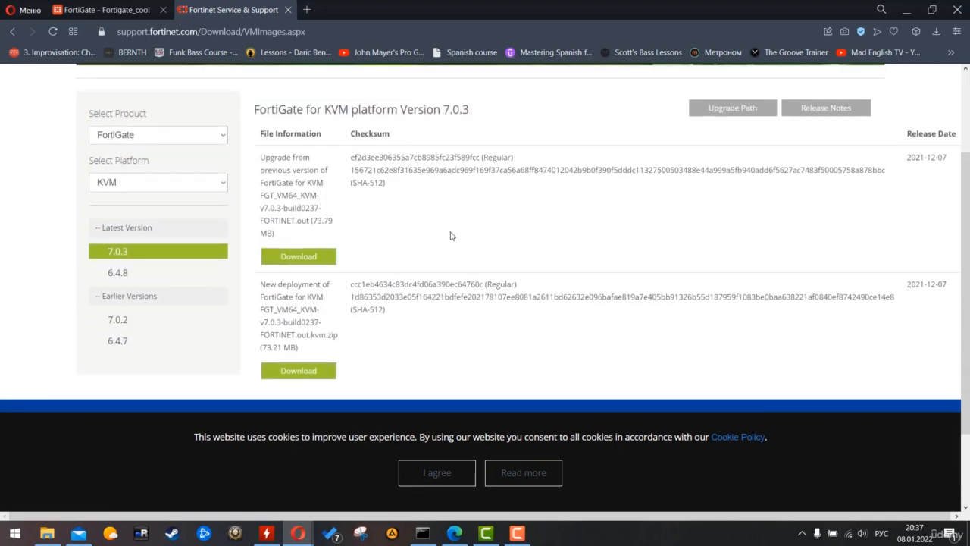
{"action": "left_click_drag", "start_coordinate": [266, 157], "coordinate": [326, 183]}
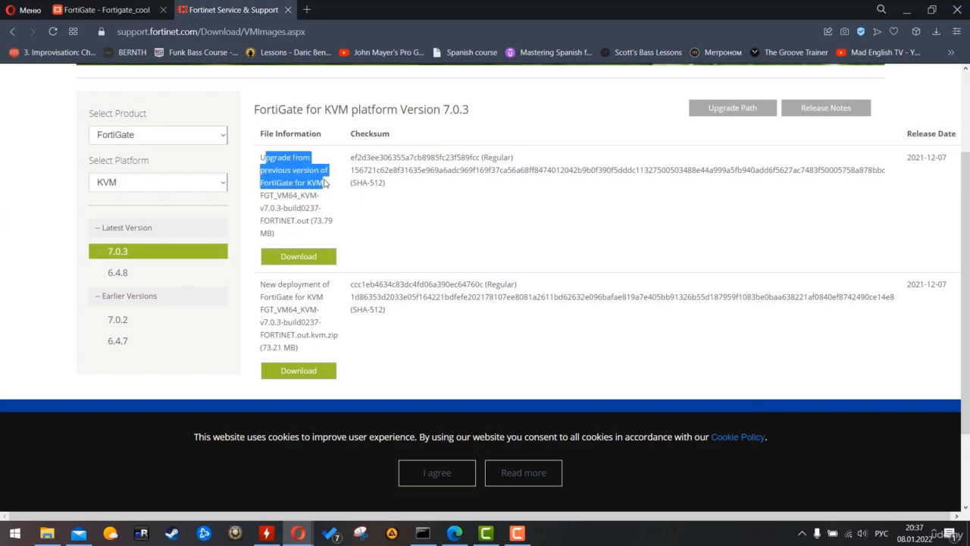
{"action": "left_click", "coordinate": [326, 183]}
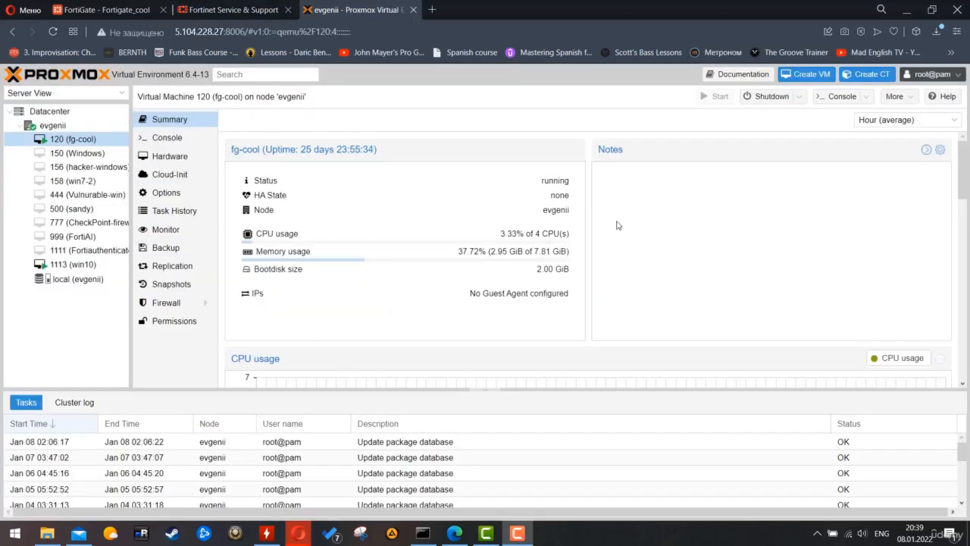
- Start a new VM on node evgenii with VM ID 121 and name fg-second
{"action": "right_click", "coordinate": [61, 126]}
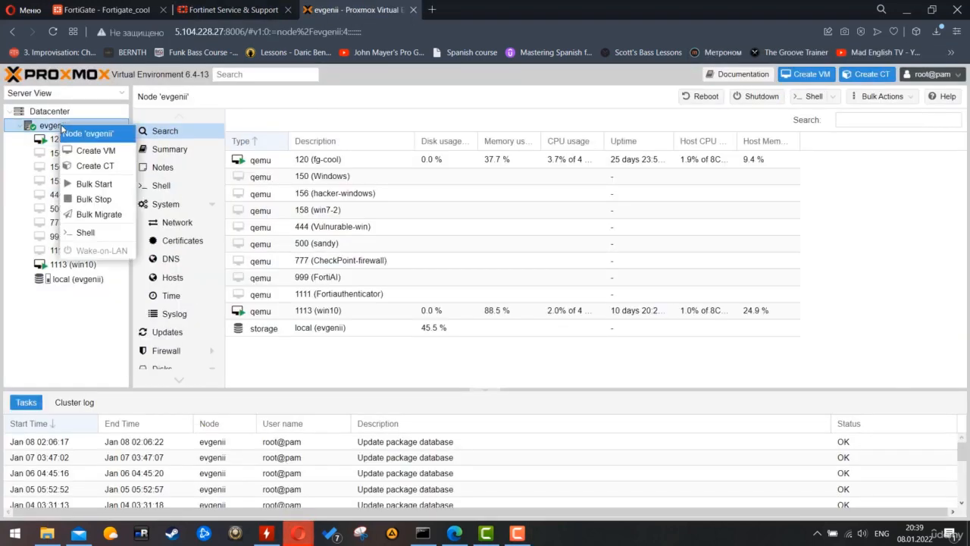
{"action": "left_click", "coordinate": [106, 154]}
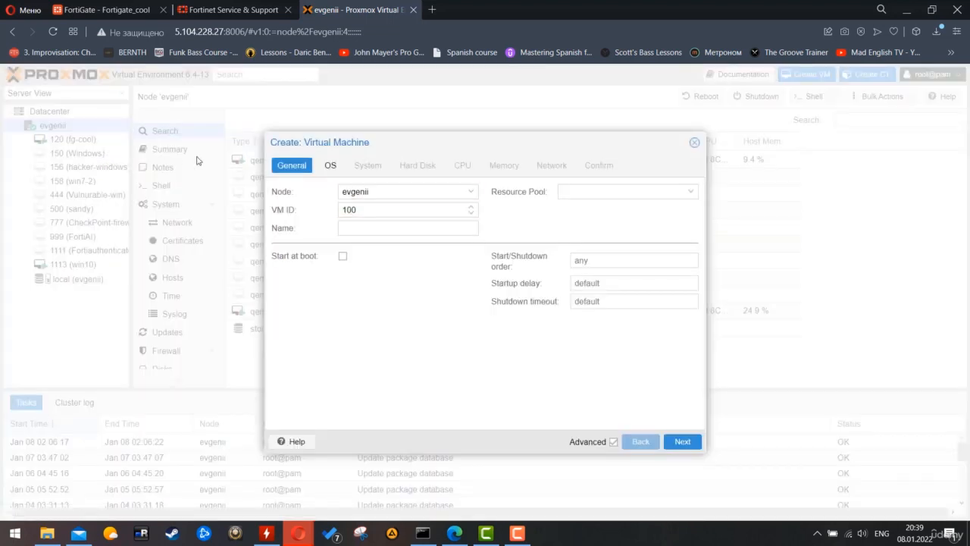
{"action": "double_click", "coordinate": [395, 209]}
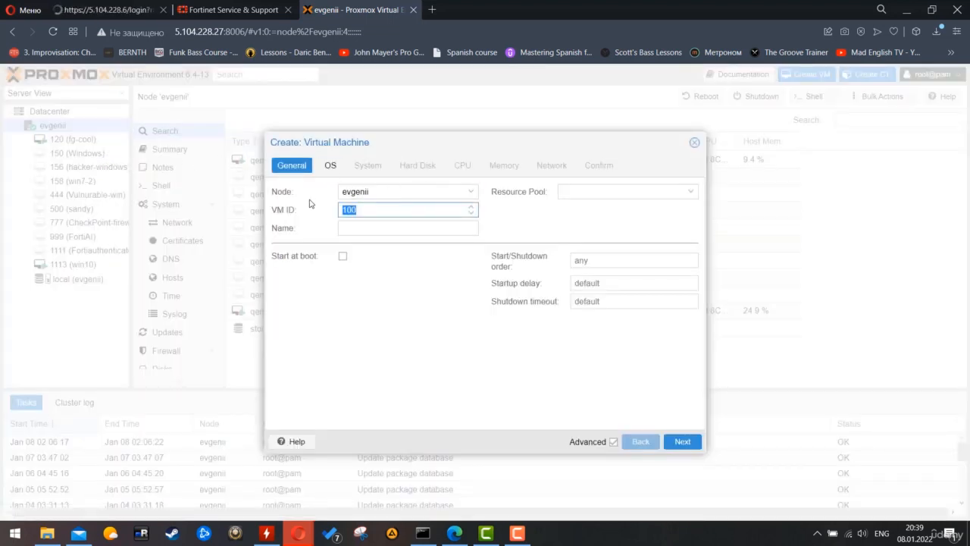
{"action": "type", "text": "121"}
{"action": "left_click", "coordinate": [369, 227]}
{"action": "type", "text": "f"}
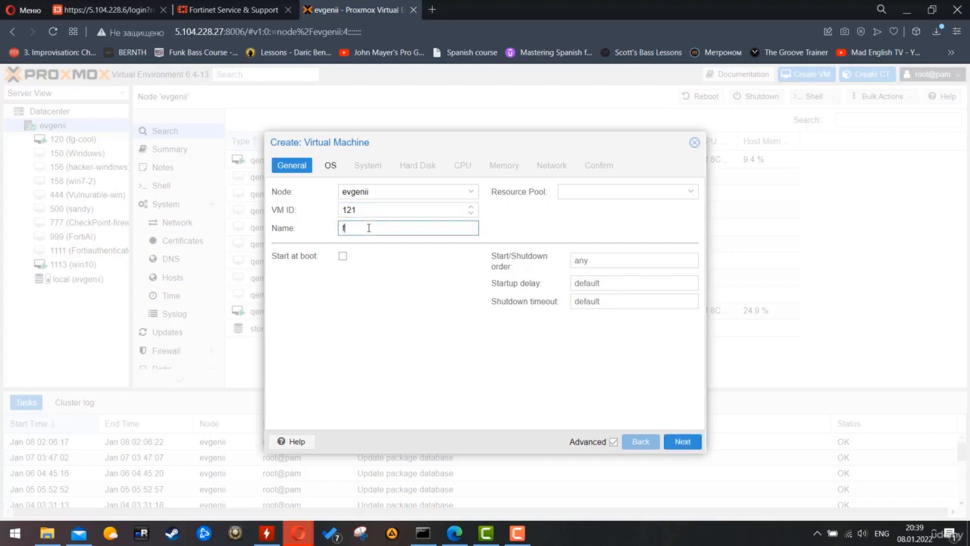
{"action": "type", "text": "g_second"}
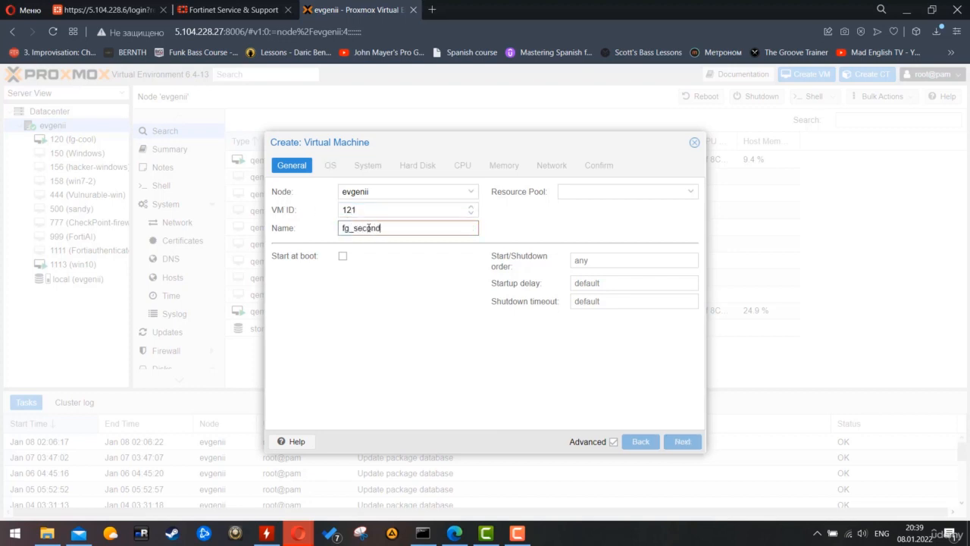
{"action": "left_click", "coordinate": [674, 192]}
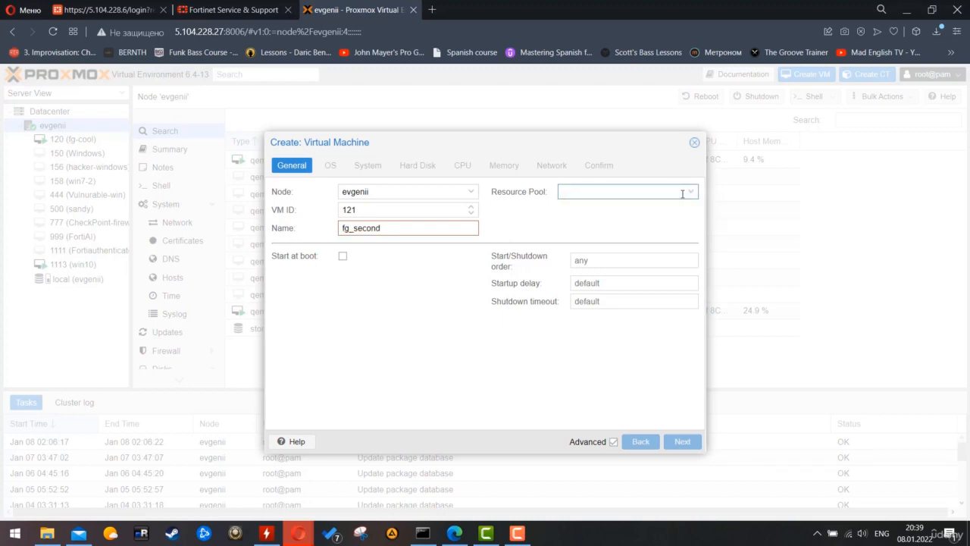
{"action": "left_click", "coordinate": [437, 283]}
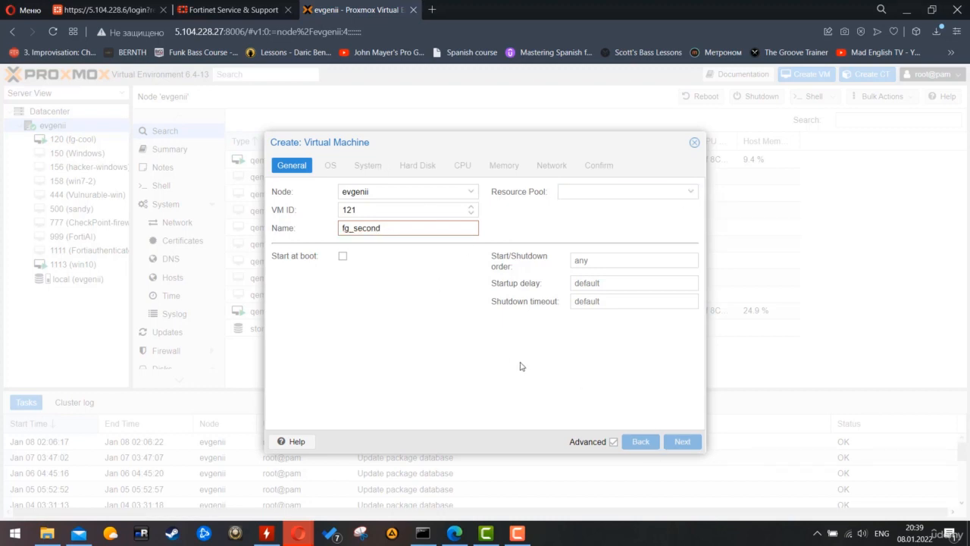
{"action": "left_click", "coordinate": [357, 231]}
{"action": "key", "text": "BackSpace"}
{"action": "type", "text": "-"}
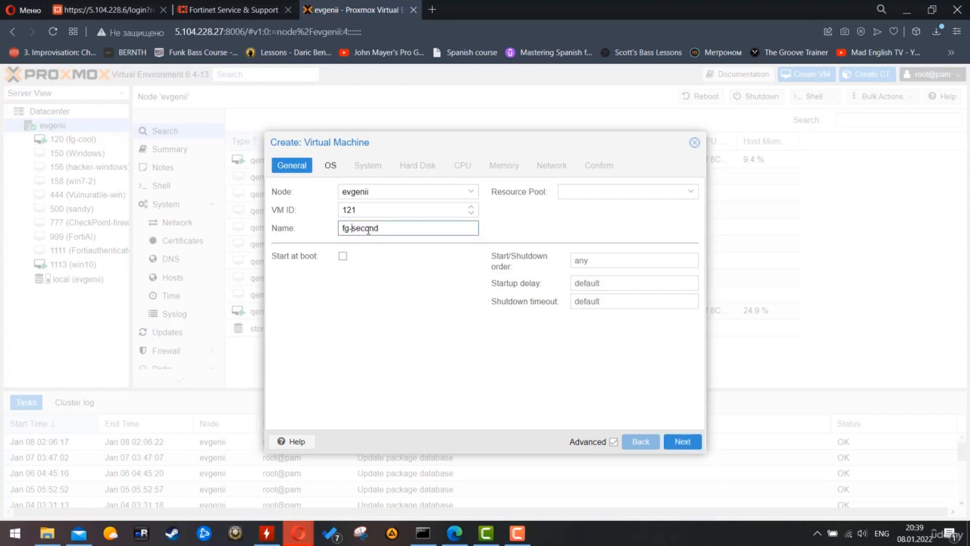
- Choose 'Do not use any media' for the OS and advance to System
{"action": "left_click", "coordinate": [669, 443]}
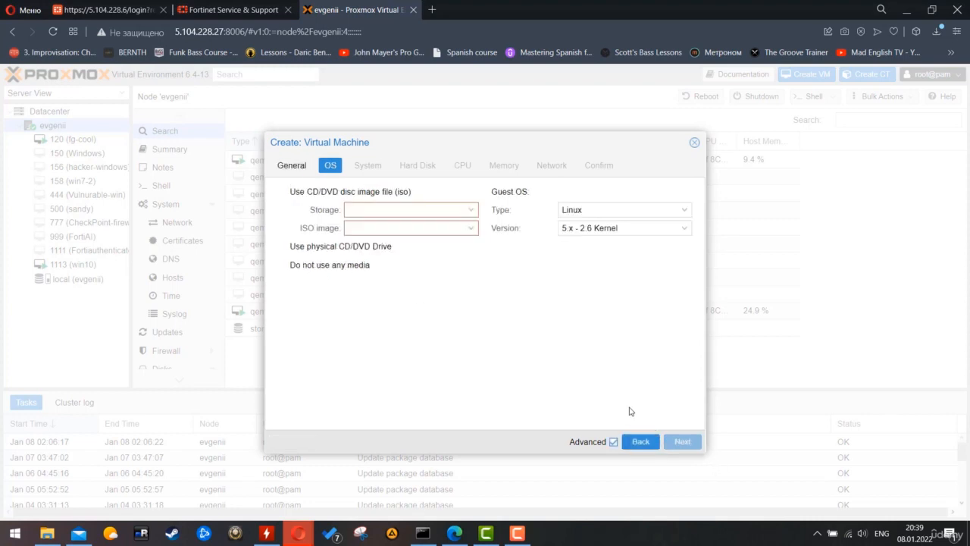
{"action": "left_click", "coordinate": [398, 225]}
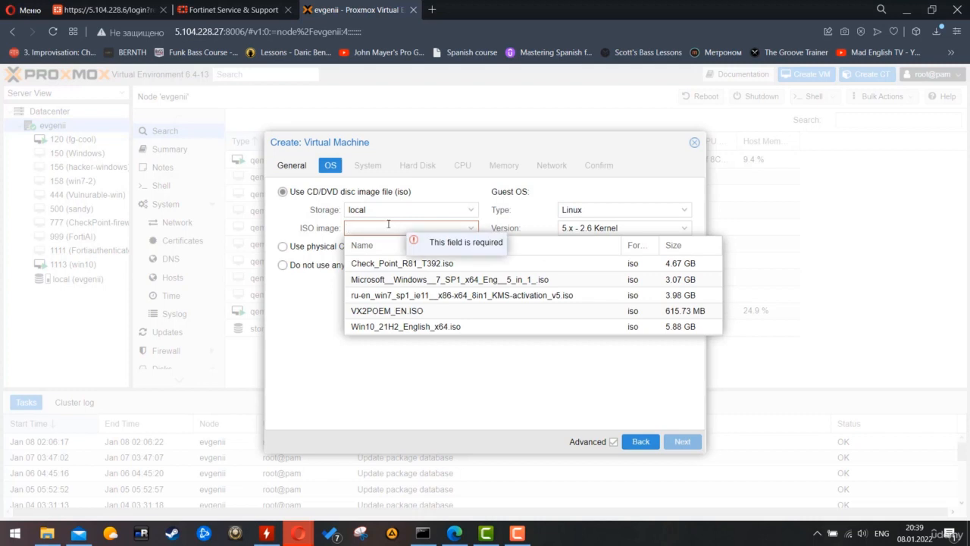
{"action": "left_click", "coordinate": [298, 301]}
{"action": "left_click", "coordinate": [303, 267]}
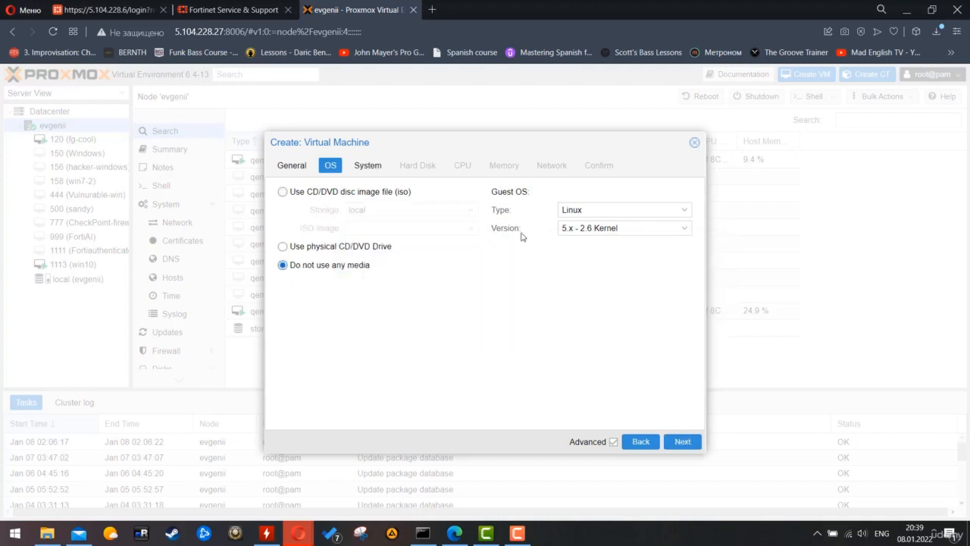
{"action": "left_click", "coordinate": [683, 442]}
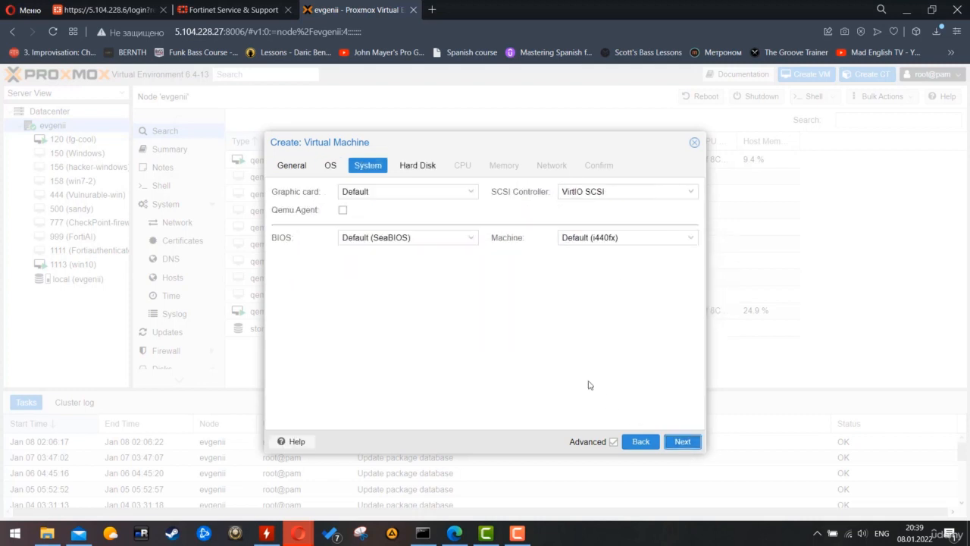
- Set the hard disk size to 100 GiB and advance to the CPU step
{"action": "left_click", "coordinate": [682, 441]}
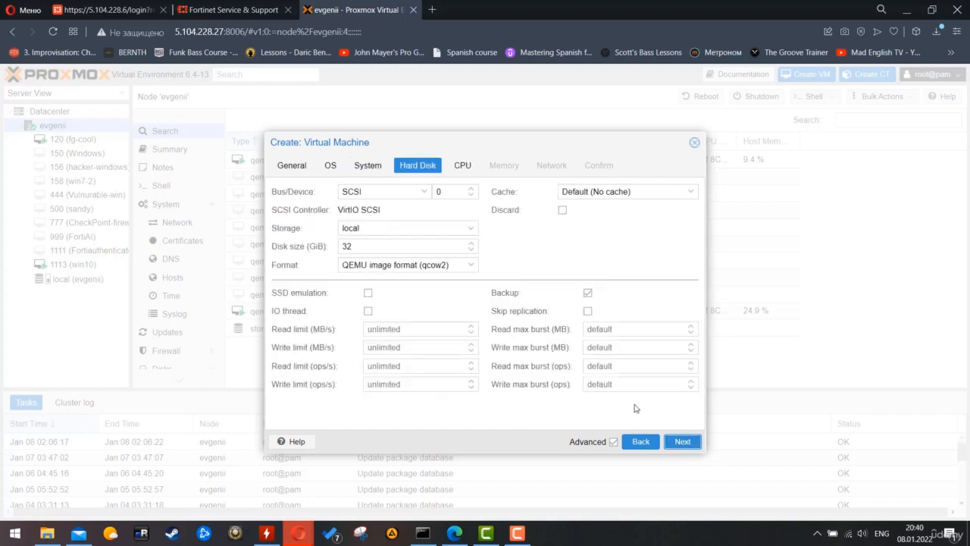
{"action": "double_click", "coordinate": [377, 247]}
{"action": "type", "text": "100"}
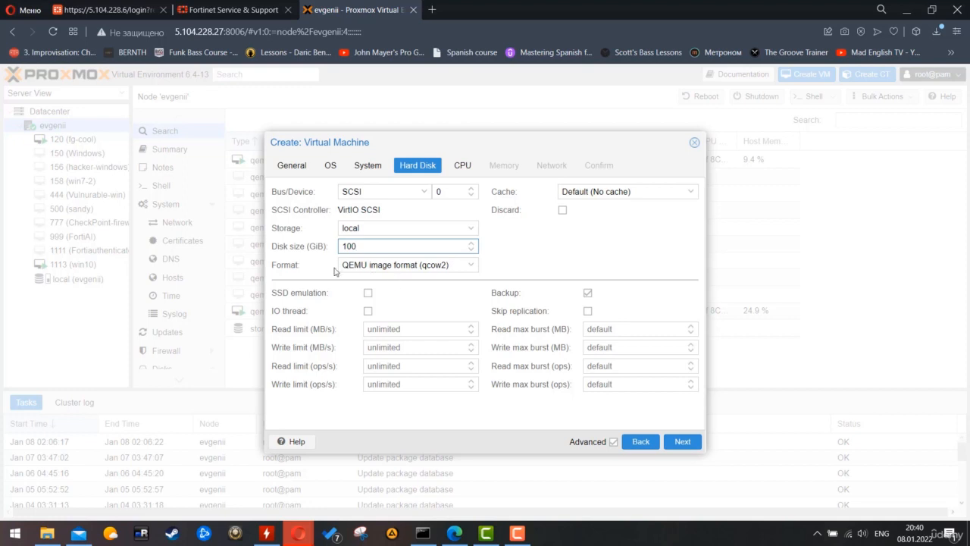
{"action": "left_click", "coordinate": [437, 266]}
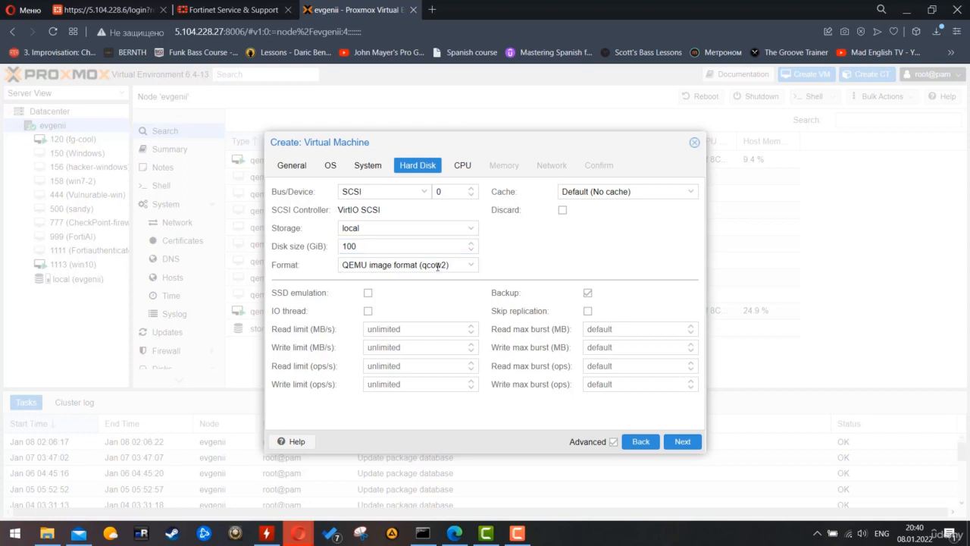
{"action": "left_click", "coordinate": [682, 442]}
- Give the VM 2 sockets and 2 cores
{"action": "double_click", "coordinate": [373, 196]}
{"action": "type", "text": "2"}
{"action": "key", "text": "Tab"}
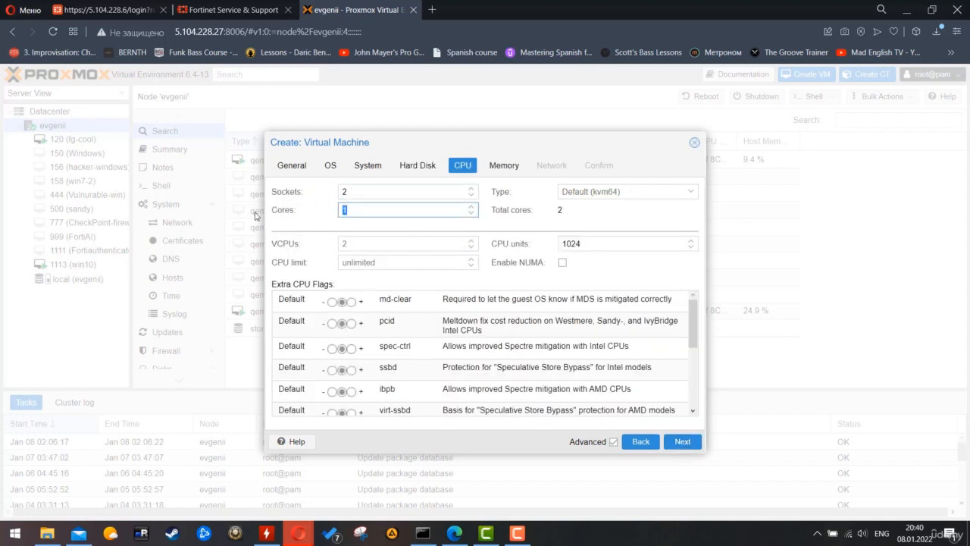
{"action": "type", "text": "2"}
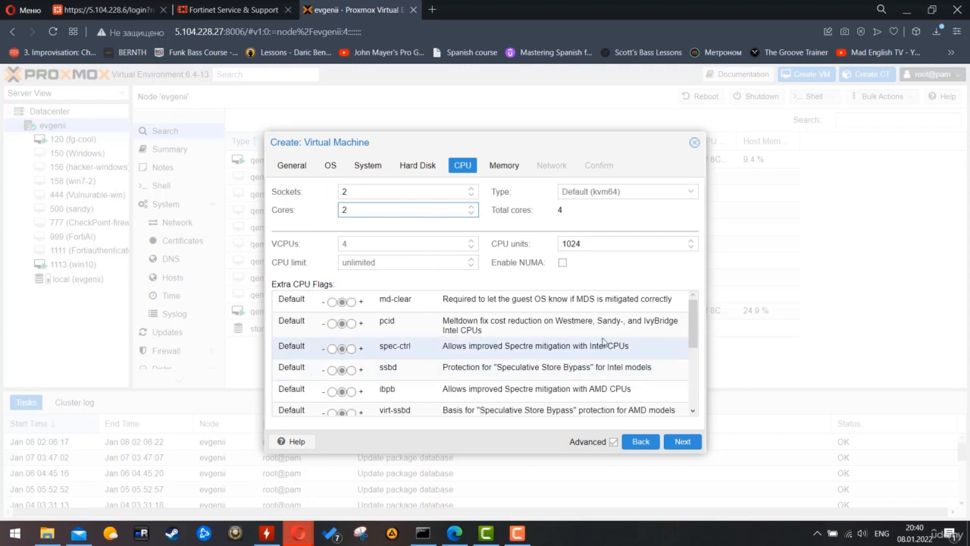
{"action": "scroll", "coordinate": [606, 342], "scroll_direction": "down", "scroll_amount": 5}
{"action": "scroll", "coordinate": [609, 336], "scroll_direction": "up", "scroll_amount": 5}
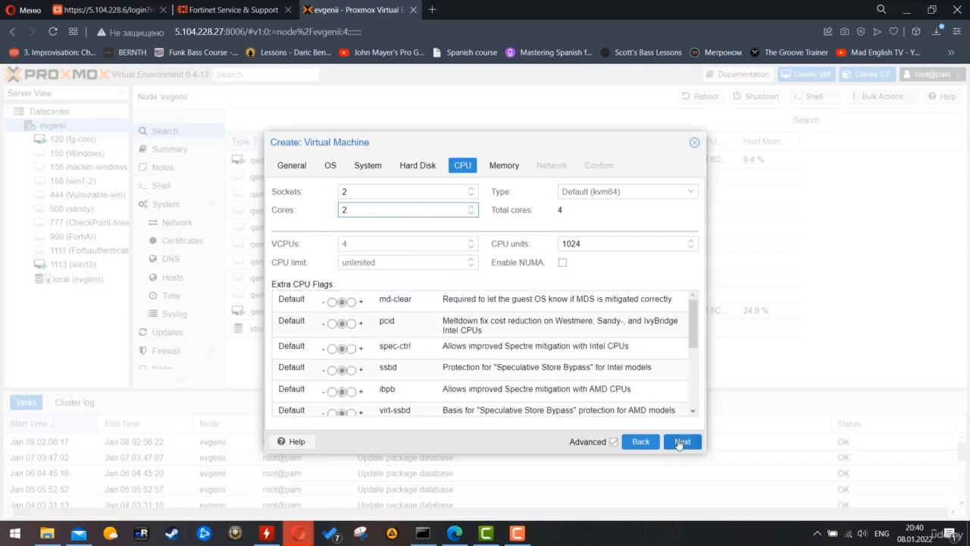
{"action": "left_click", "coordinate": [680, 442]}
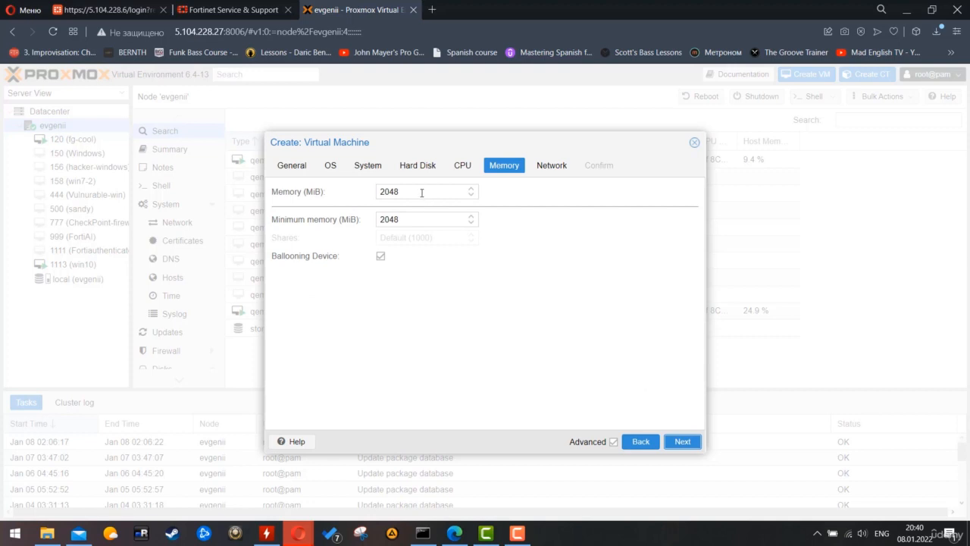
- Set the VM memory to 8100 MB
{"action": "left_click_drag", "start_coordinate": [421, 192], "coordinate": [320, 193]}
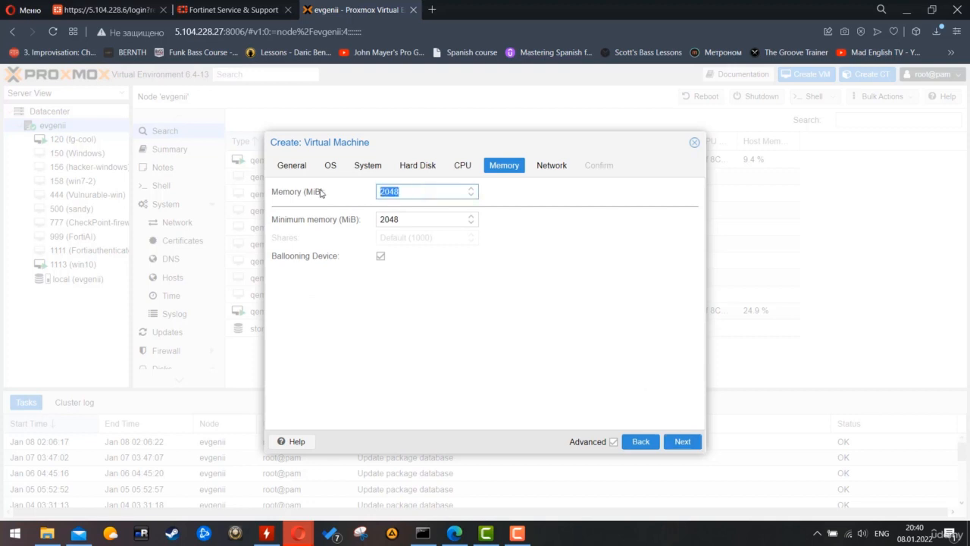
{"action": "type", "text": "8100"}
{"action": "left_click", "coordinate": [488, 368]}
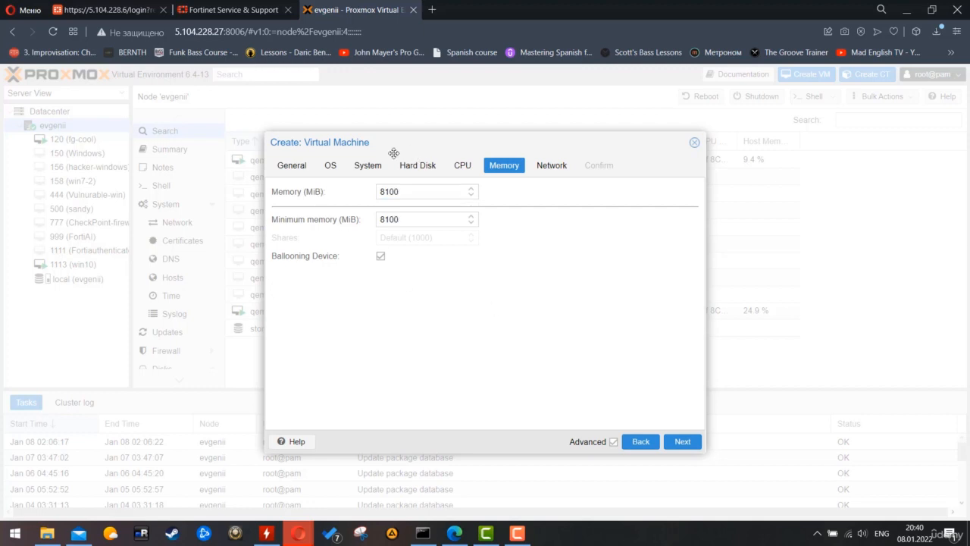
{"action": "left_click", "coordinate": [681, 445]}
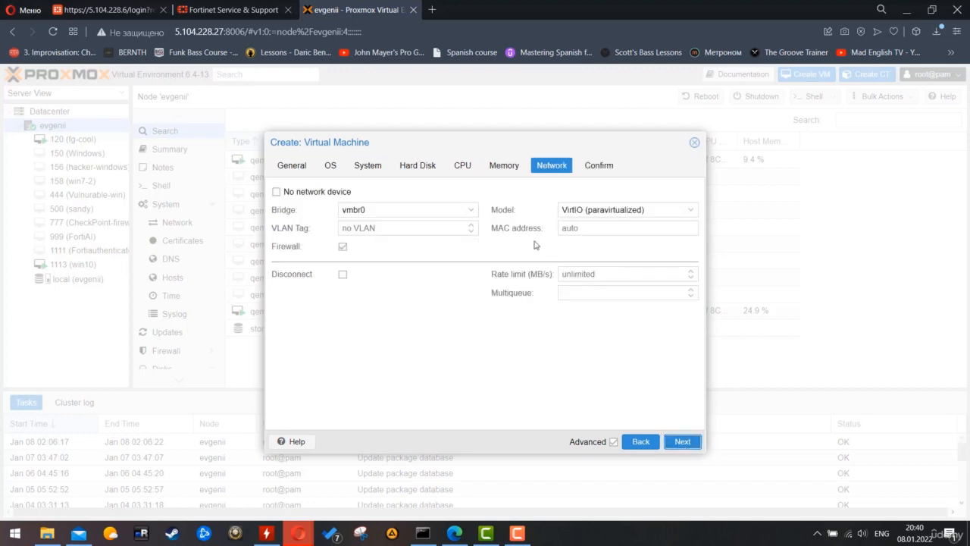
- Create the VM without a network device and open VM 121's summary
{"action": "left_click", "coordinate": [309, 195]}
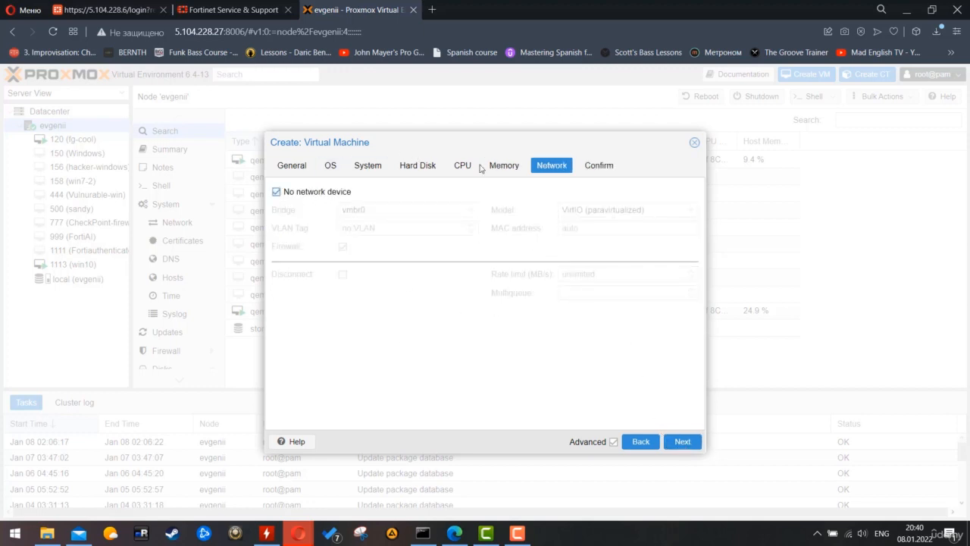
{"action": "left_click", "coordinate": [684, 443]}
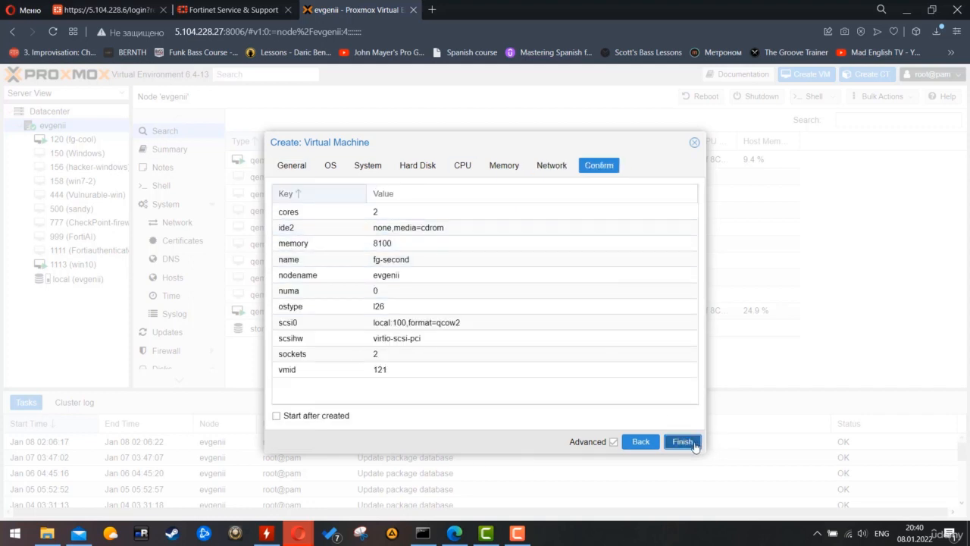
{"action": "left_click", "coordinate": [682, 443]}
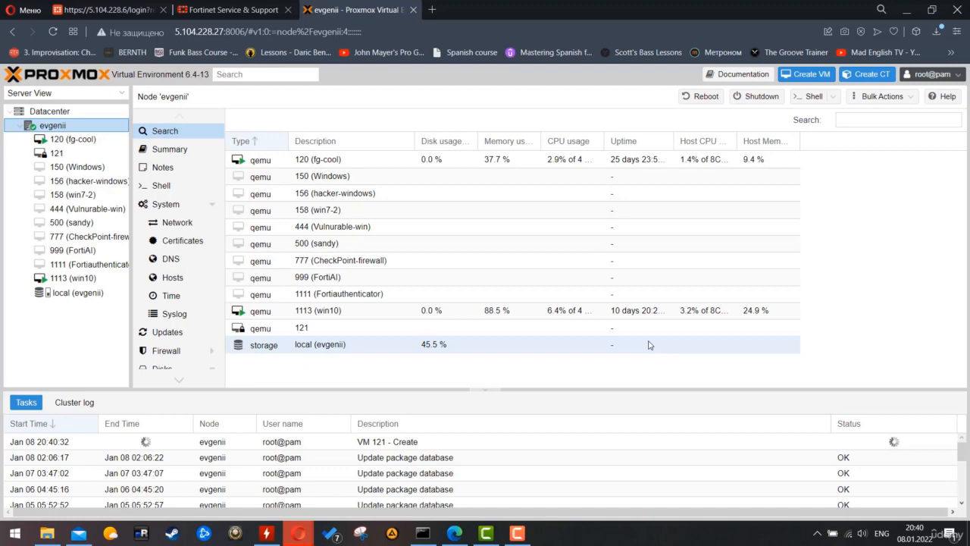
{"action": "left_click", "coordinate": [65, 154]}
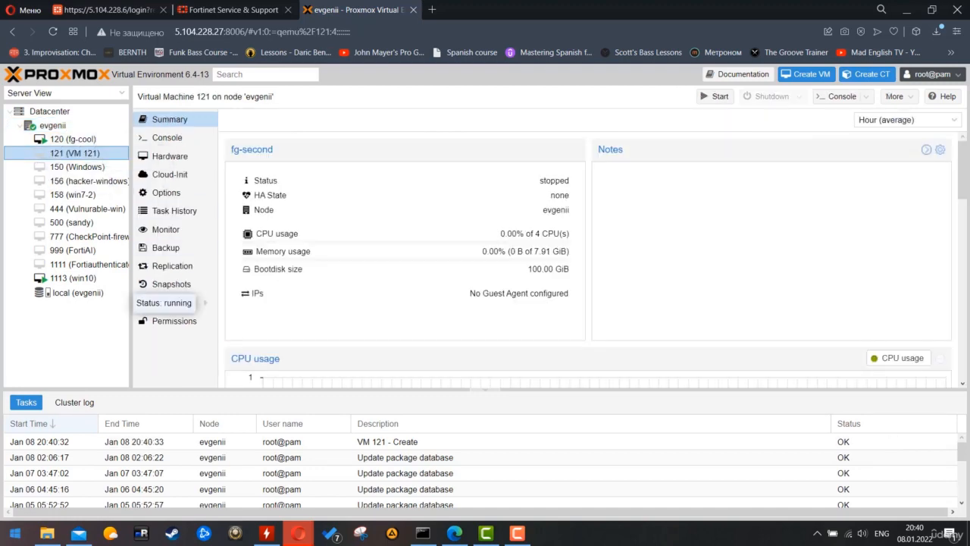
- Launch PuTTY via the Windows search by typing putty
{"action": "key", "text": "super"}
{"action": "type", "text": "putty"}
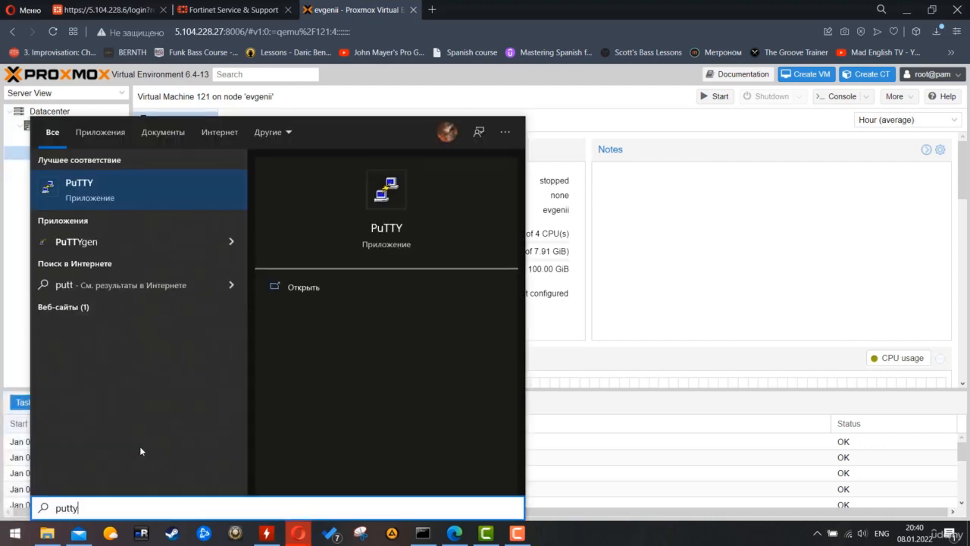
{"action": "key", "text": "Return"}
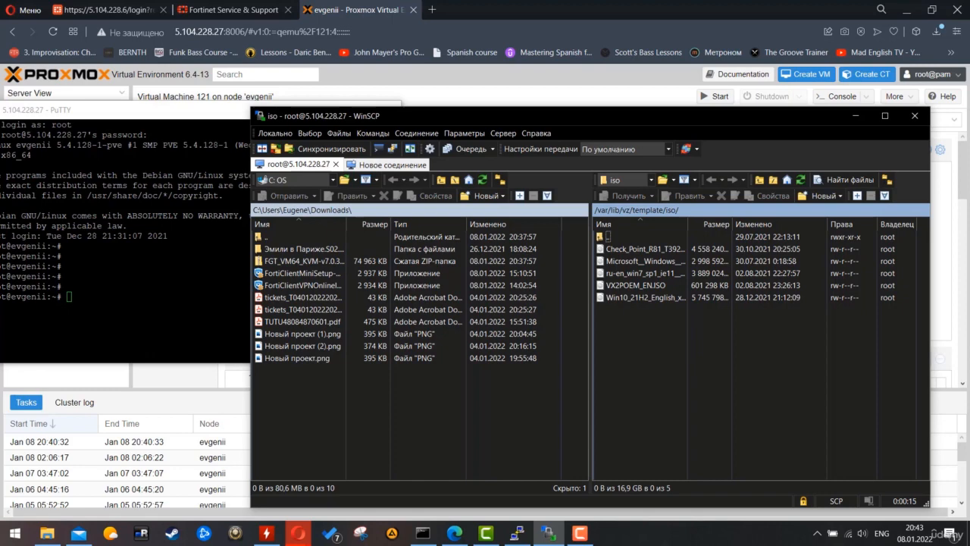
- Navigate the remote panel from the iso folder up to /var and into /var/images
{"action": "double_click", "coordinate": [607, 237]}
{"action": "double_click", "coordinate": [607, 238]}
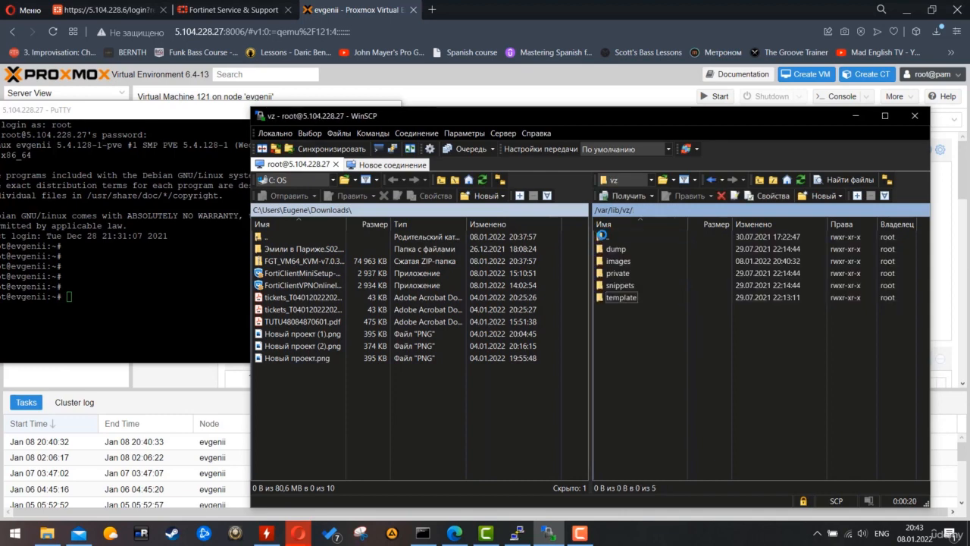
{"action": "double_click", "coordinate": [607, 236]}
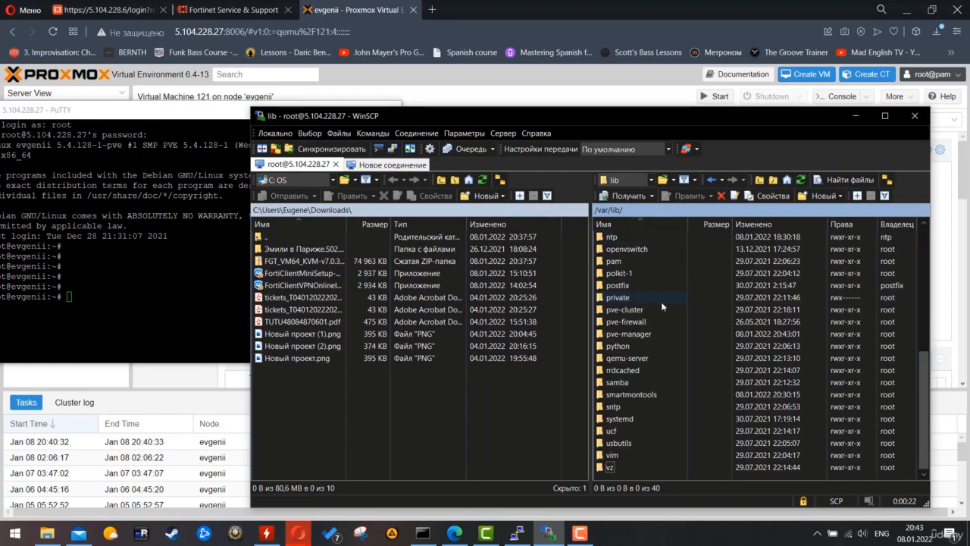
{"action": "scroll", "coordinate": [622, 420], "scroll_direction": "up", "scroll_amount": 7}
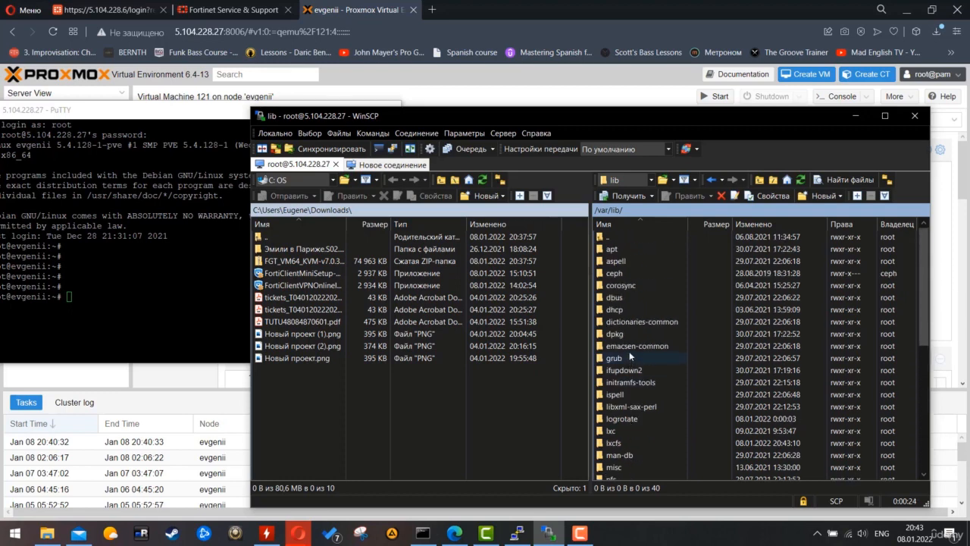
{"action": "double_click", "coordinate": [614, 238]}
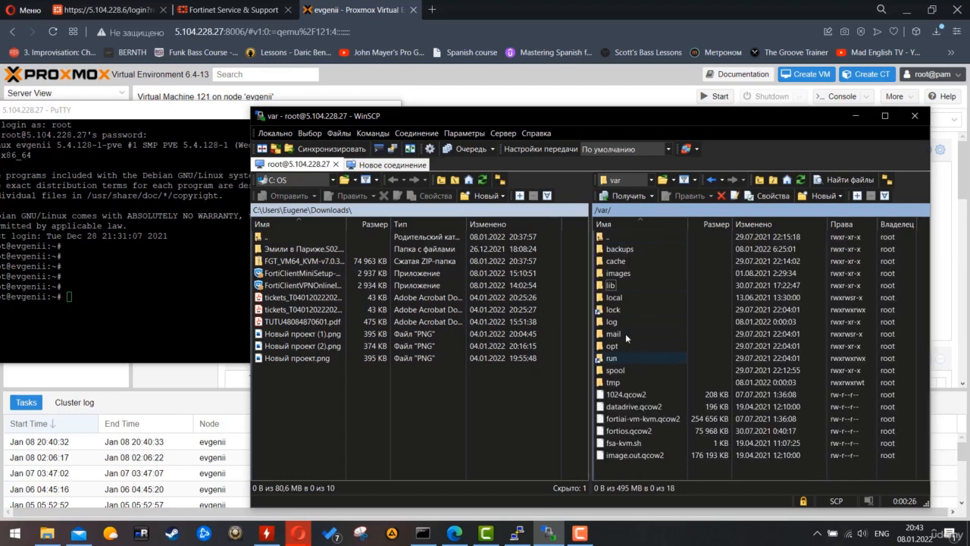
{"action": "double_click", "coordinate": [622, 344]}
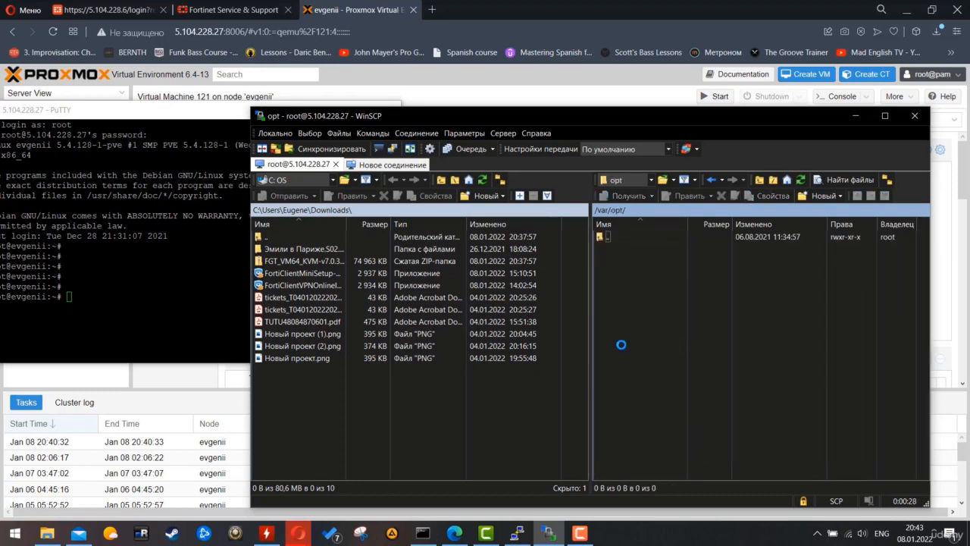
{"action": "double_click", "coordinate": [606, 236]}
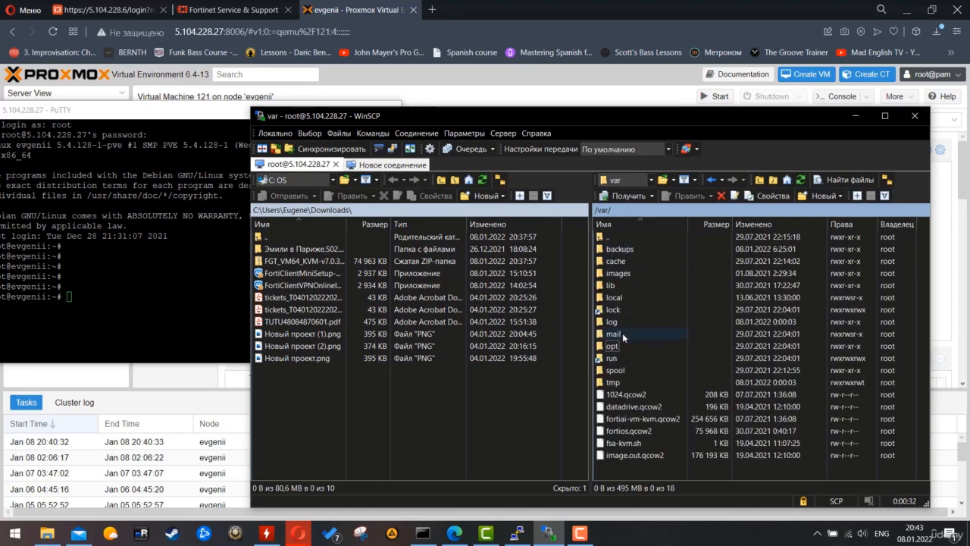
{"action": "double_click", "coordinate": [617, 272]}
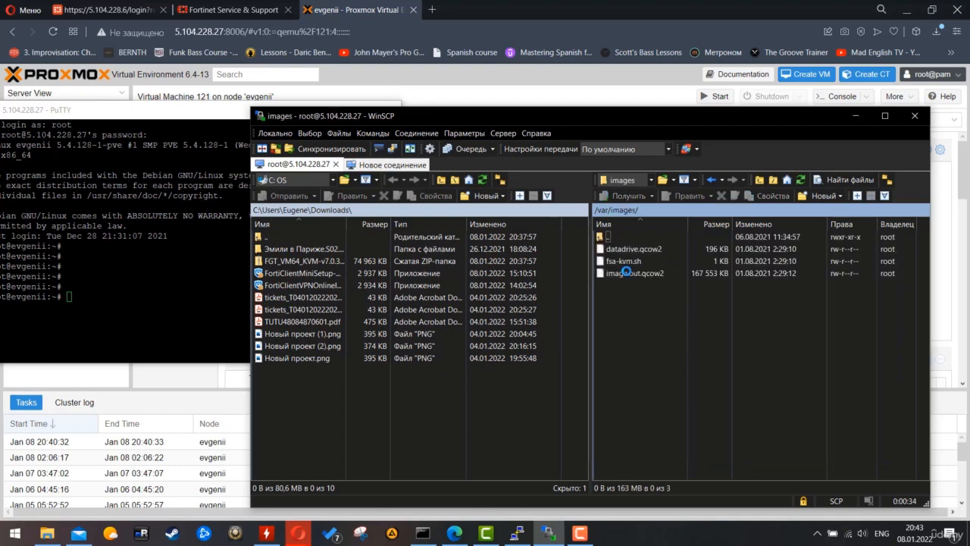
{"action": "right_click", "coordinate": [643, 313]}
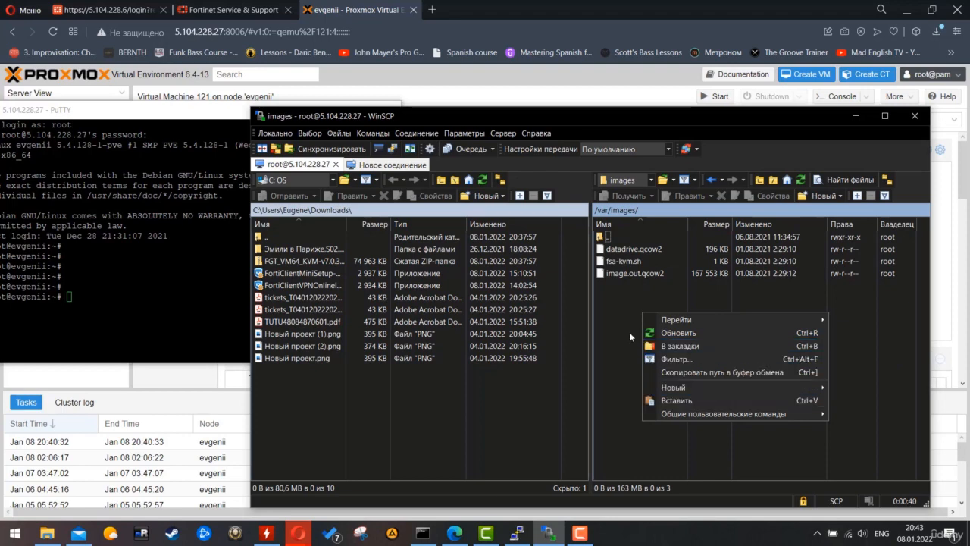
{"action": "left_click", "coordinate": [618, 318]}
{"action": "left_click", "coordinate": [823, 196]}
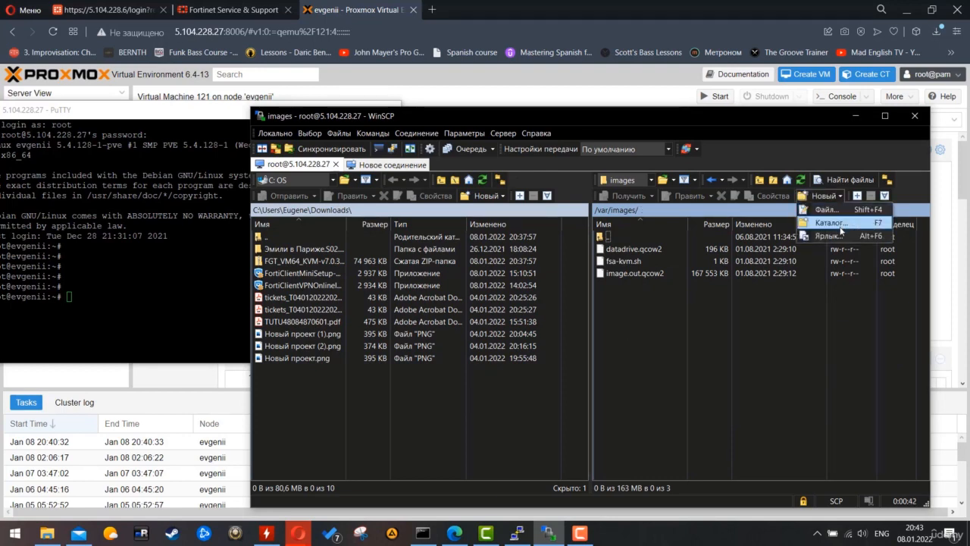
- Create a new_fg_image directory with group write permission (0775) and open it
{"action": "left_click", "coordinate": [834, 224]}
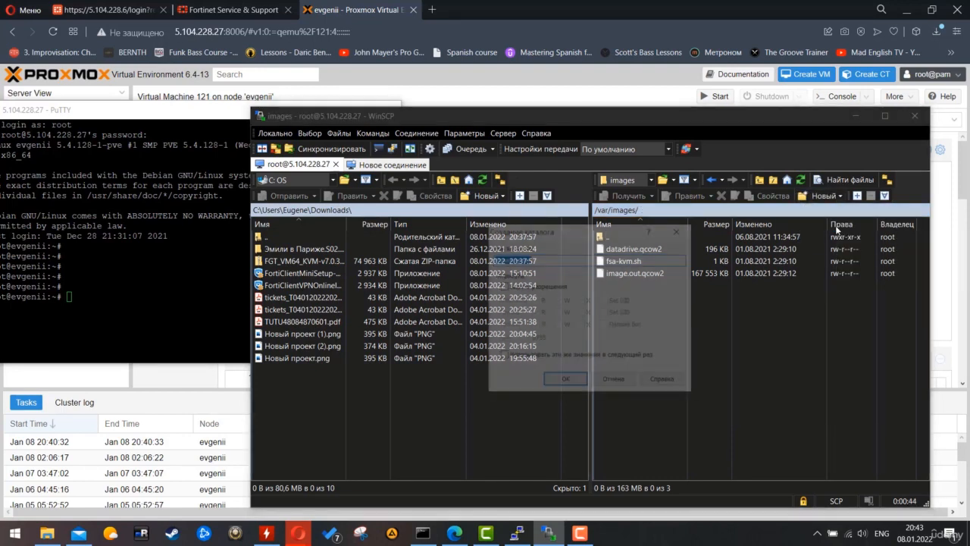
{"action": "type", "text": "new_g"}
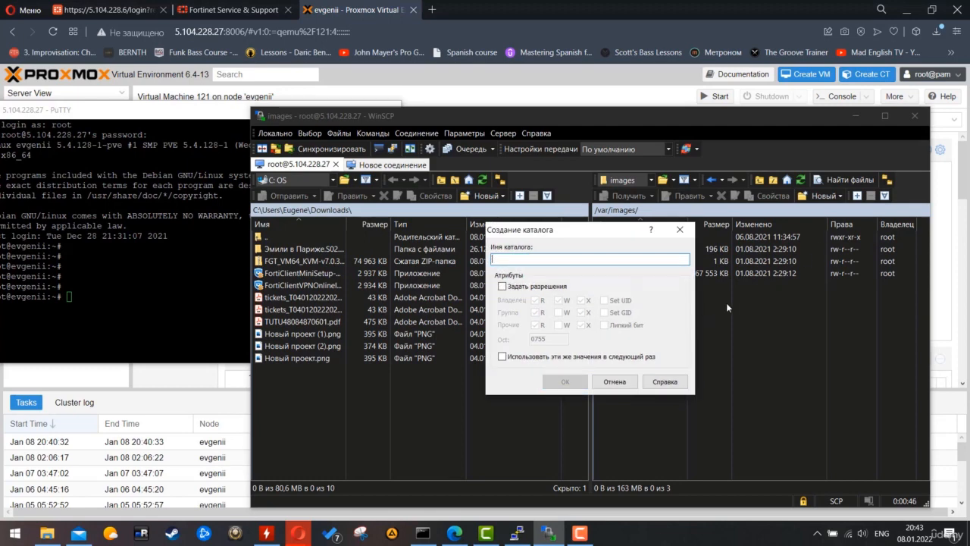
{"action": "type", "text": "g_image"}
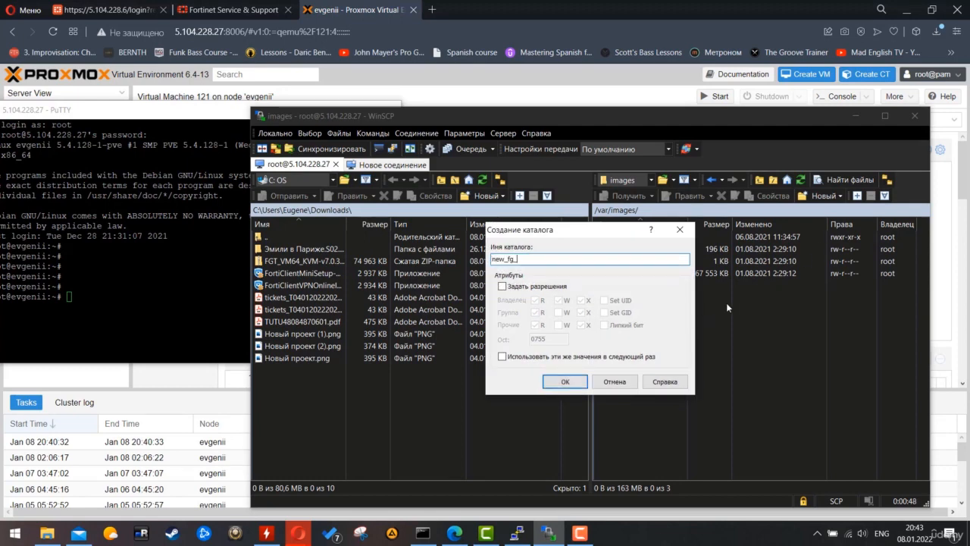
{"action": "left_click", "coordinate": [502, 287]}
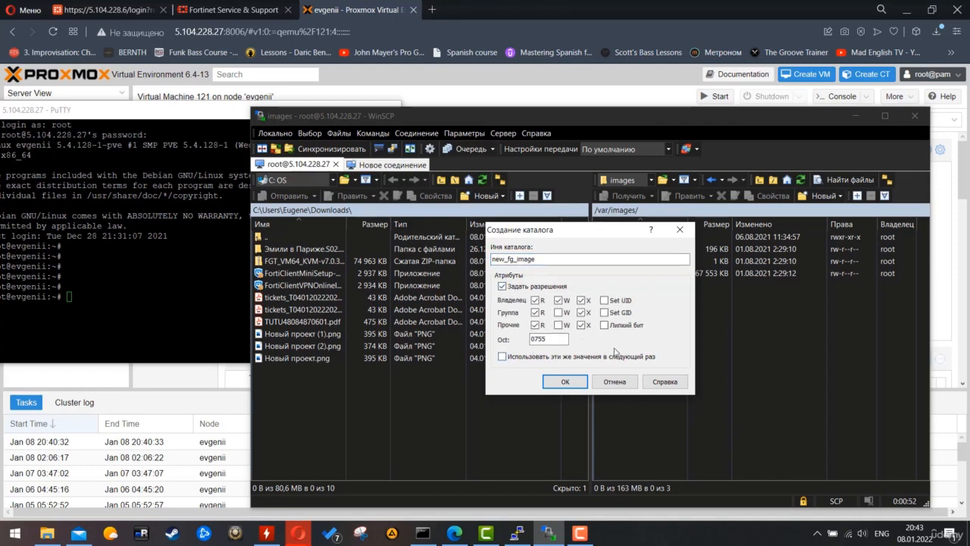
{"action": "left_click", "coordinate": [558, 312]}
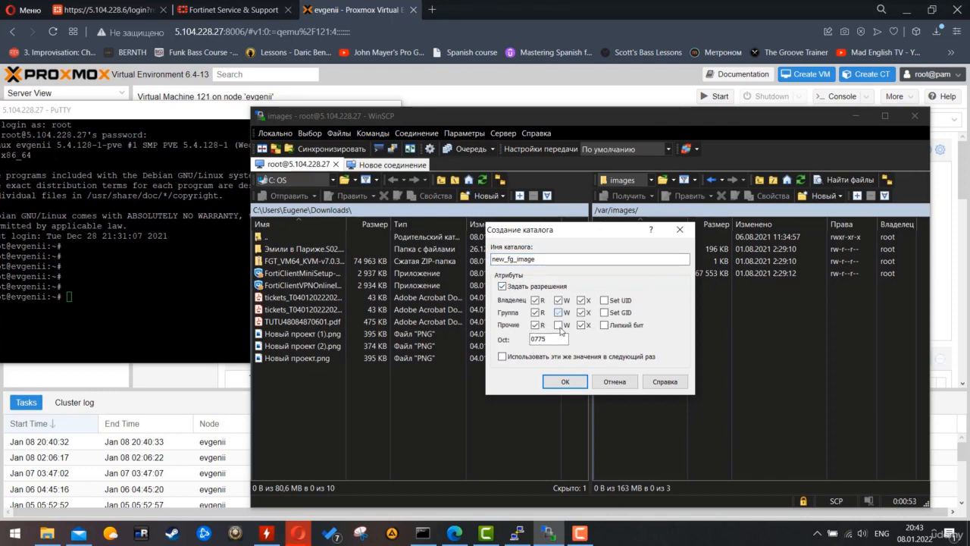
{"action": "left_click", "coordinate": [565, 381]}
{"action": "double_click", "coordinate": [616, 249]}
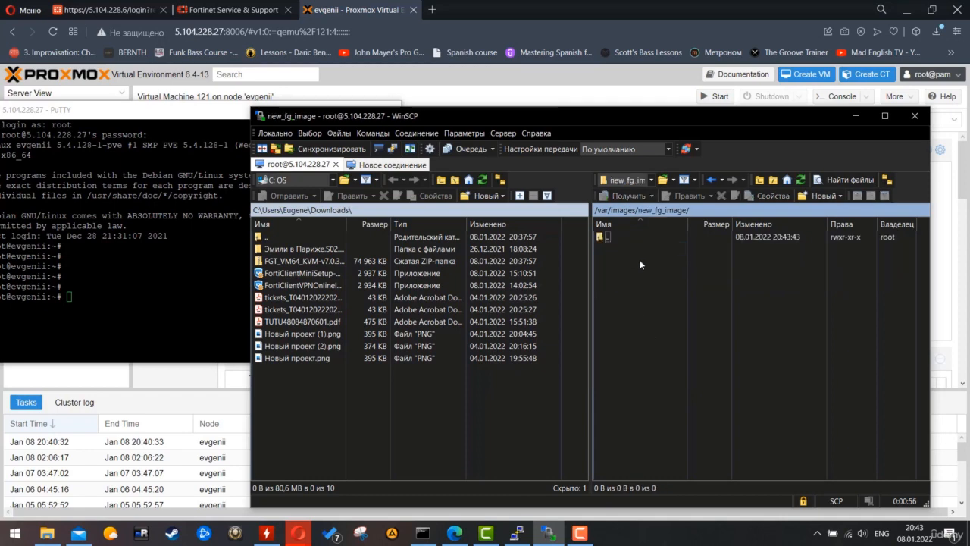
{"action": "left_click_drag", "start_coordinate": [609, 263], "coordinate": [750, 393]}
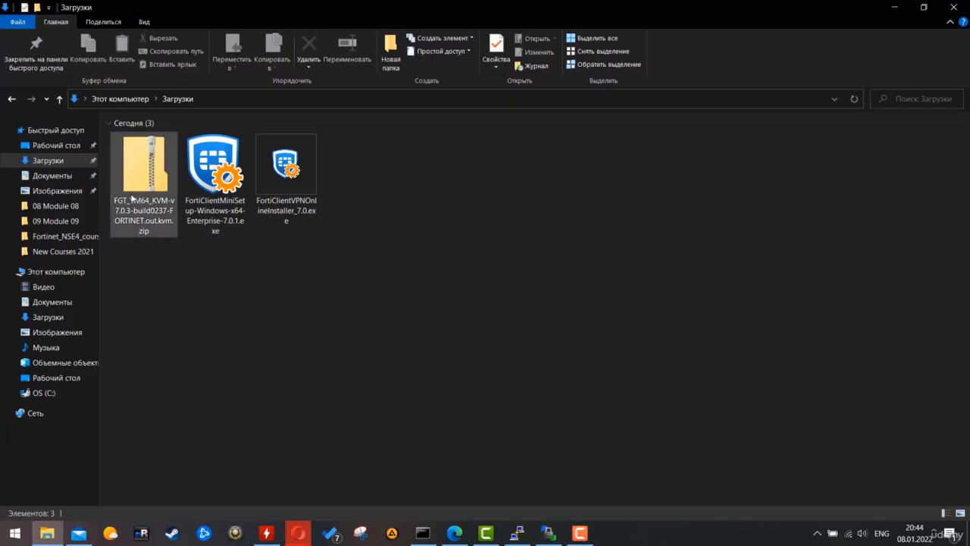
- Extract the FGT_VM64_KVM zip into Downloads with 7-Zip Extract Here
{"action": "left_click", "coordinate": [144, 174]}
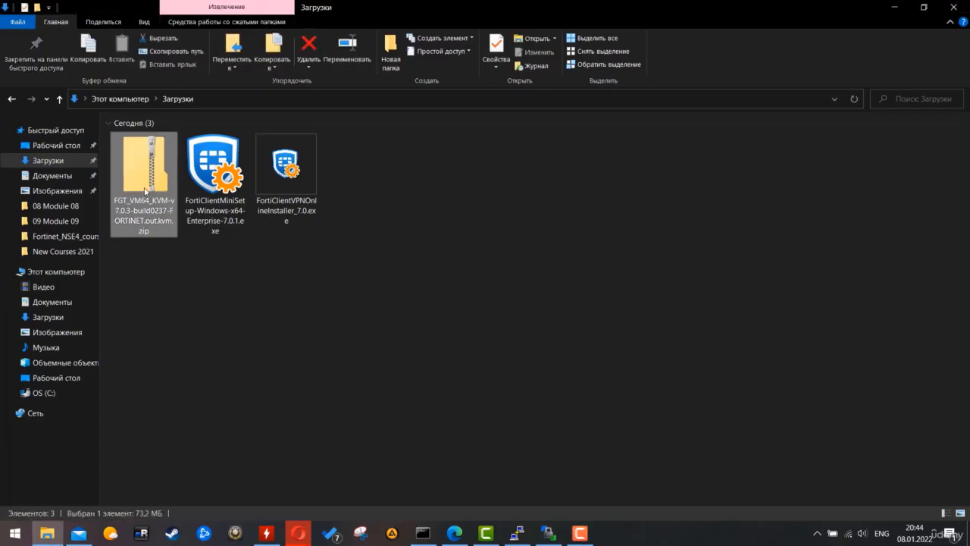
{"action": "right_click", "coordinate": [144, 188]}
{"action": "mouse_move", "coordinate": [214, 262]}
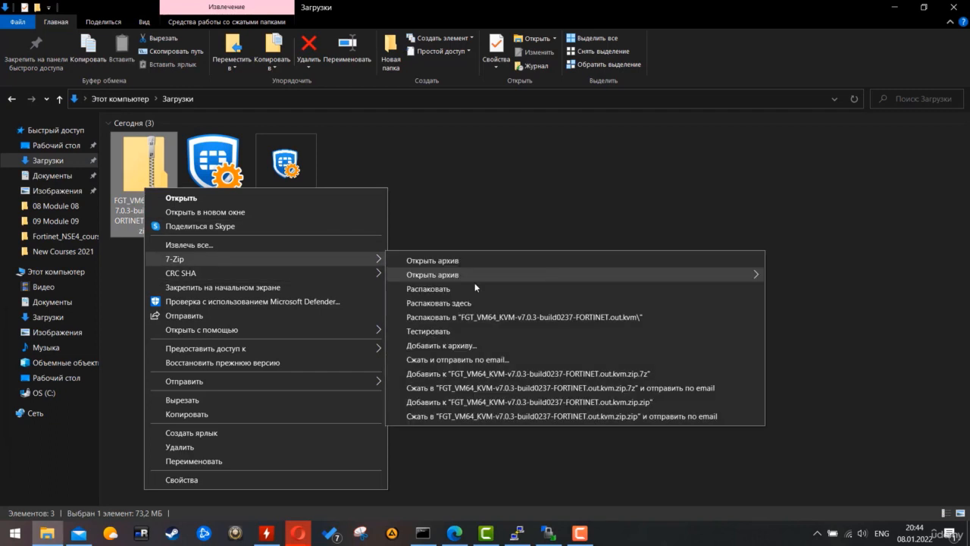
{"action": "left_click", "coordinate": [466, 304]}
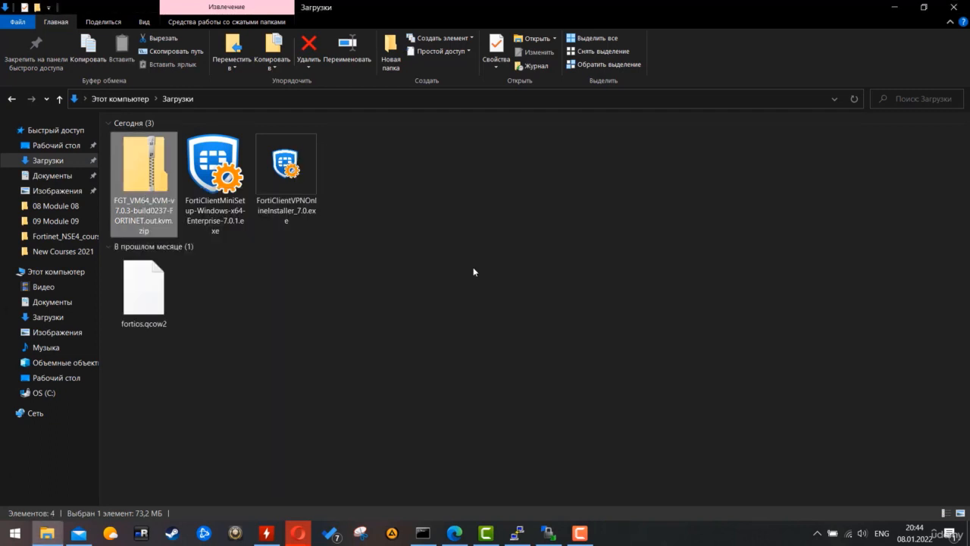
- Copy fortios.qcow2 and return to WinSCP's empty new_fg_image folder
{"action": "left_click", "coordinate": [142, 297]}
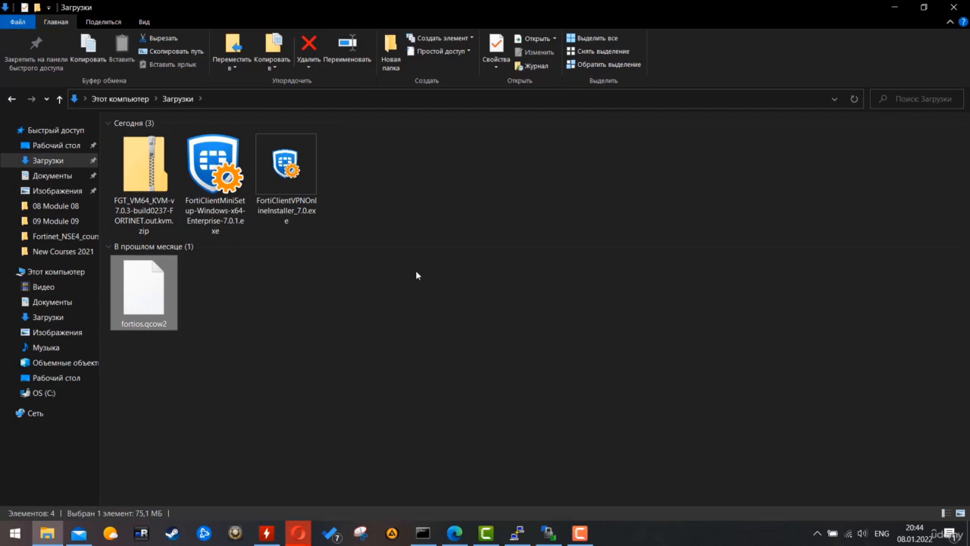
{"action": "right_click", "coordinate": [158, 311]}
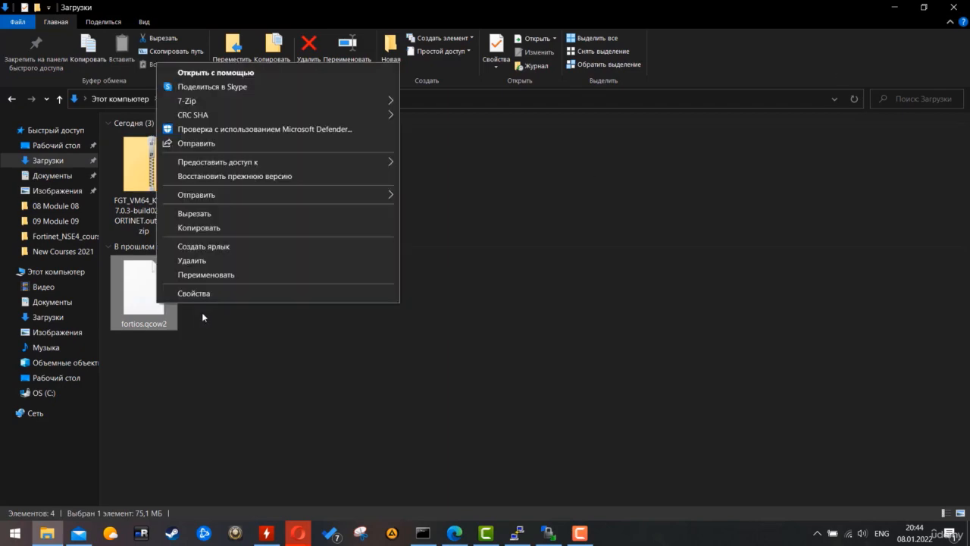
{"action": "left_click", "coordinate": [194, 227]}
{"action": "left_click", "coordinate": [895, 9]}
{"action": "right_click", "coordinate": [645, 278]}
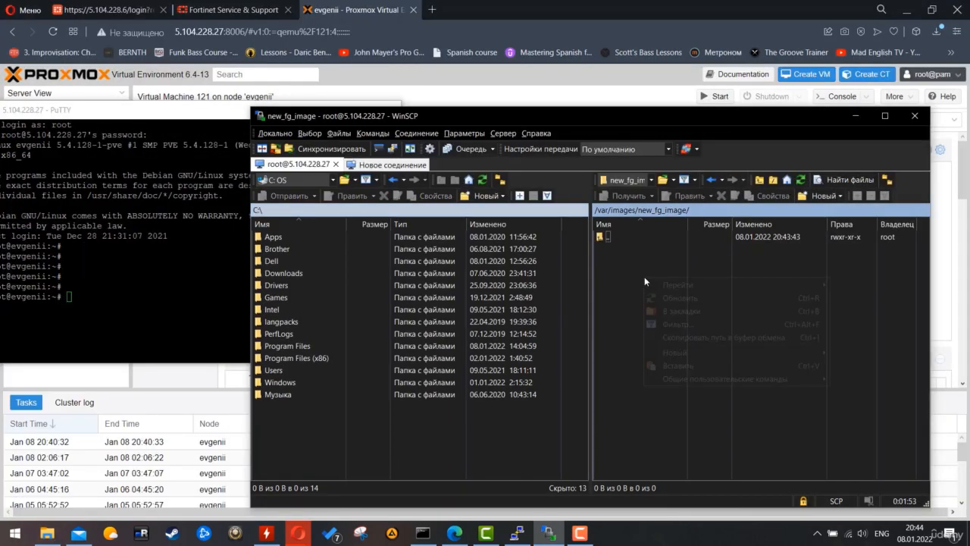
- Paste fortios.qcow2 into the remote new_fg_image folder and confirm the upload
{"action": "left_click", "coordinate": [678, 365]}
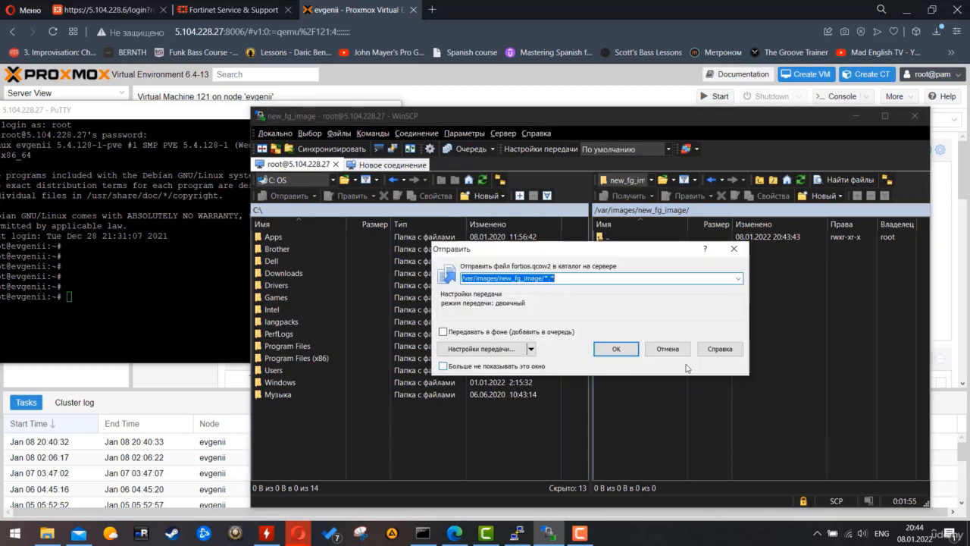
{"action": "left_click", "coordinate": [621, 347]}
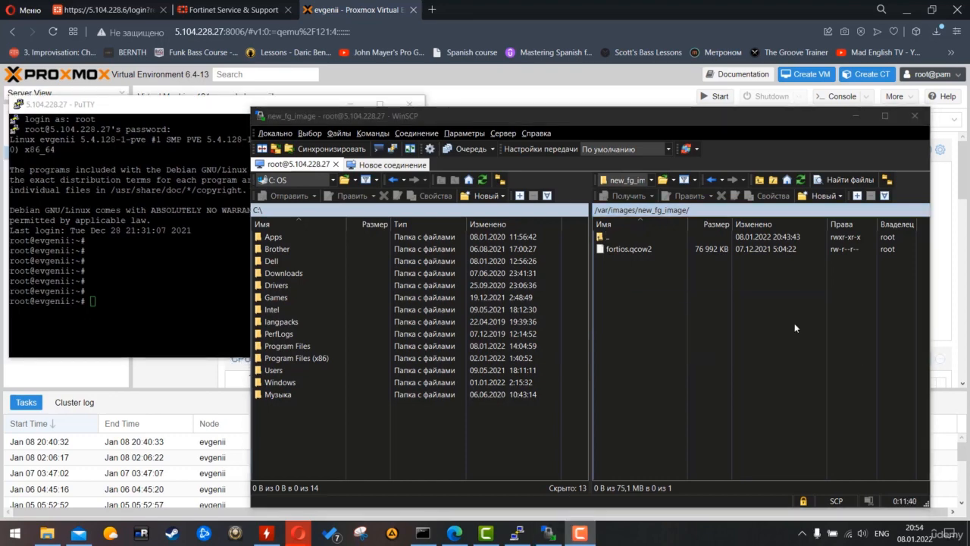
- In PuTTY, change to /var/images/new_fg_image/ and list it with ls -la
{"action": "left_click", "coordinate": [709, 213]}
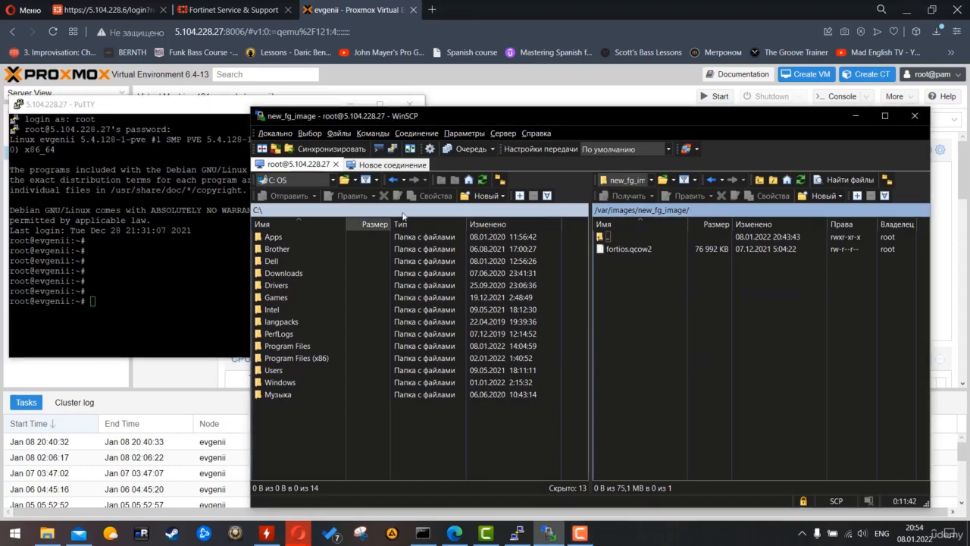
{"action": "key", "text": "alt+Tab"}
{"action": "type", "text": "cd /v"}
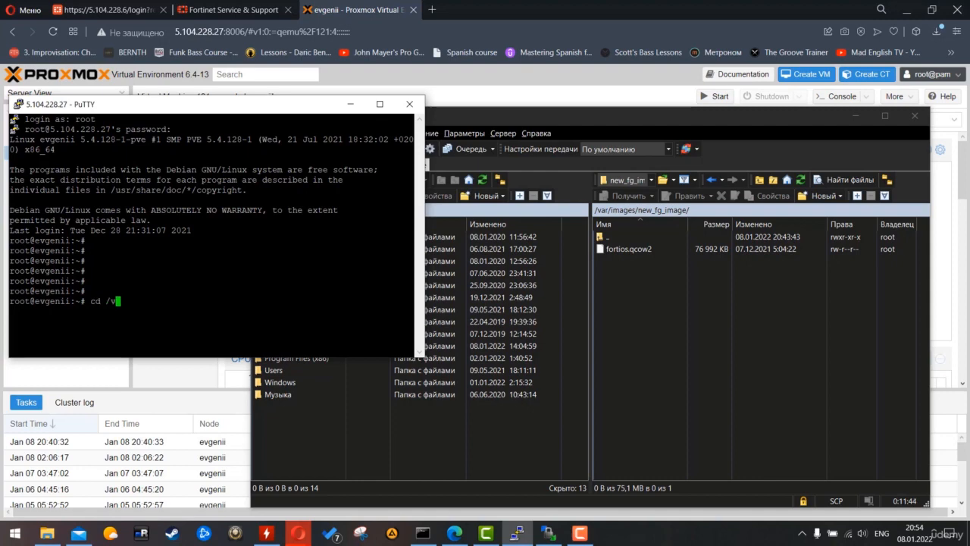
{"action": "type", "text": "ar/ima"}
{"action": "key", "text": "Tab"}
{"action": "type", "text": "new"}
{"action": "key", "text": "Tab"}
{"action": "key", "text": "Return"}
{"action": "type", "text": "ls"}
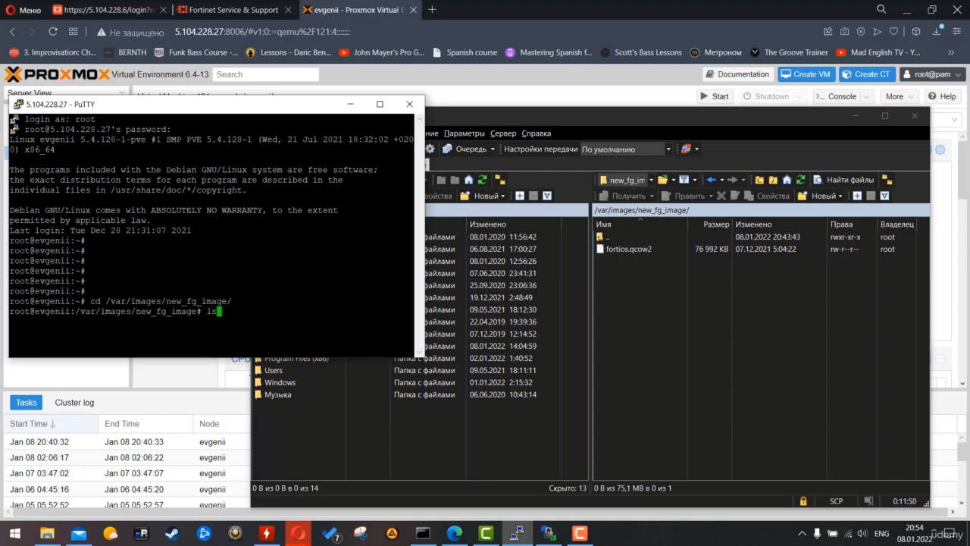
{"action": "type", "text": " -la"}
{"action": "key", "text": "Return"}
{"action": "key", "text": "Return"}
{"action": "key", "text": "Return"}
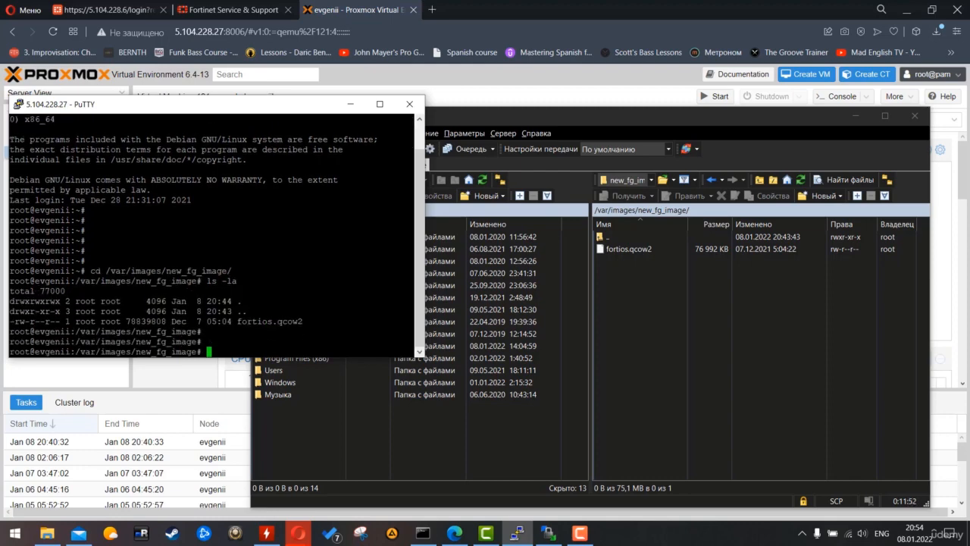
- Run qm importdisk 121 fortios.qcow2 local to import the image for VM 121
{"action": "type", "text": "qm importdisk"}
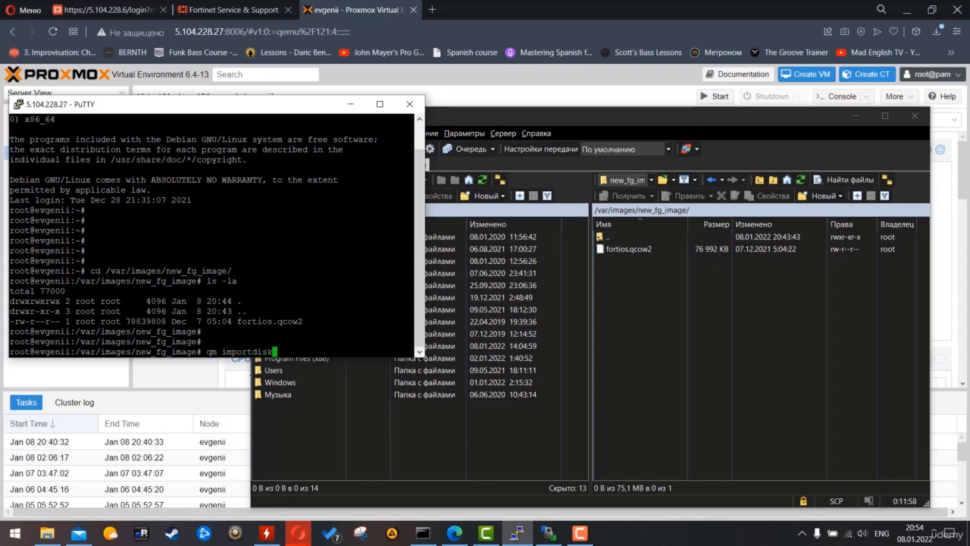
{"action": "left_click_drag", "start_coordinate": [189, 106], "coordinate": [255, 119]}
{"action": "type", "text": "121"}
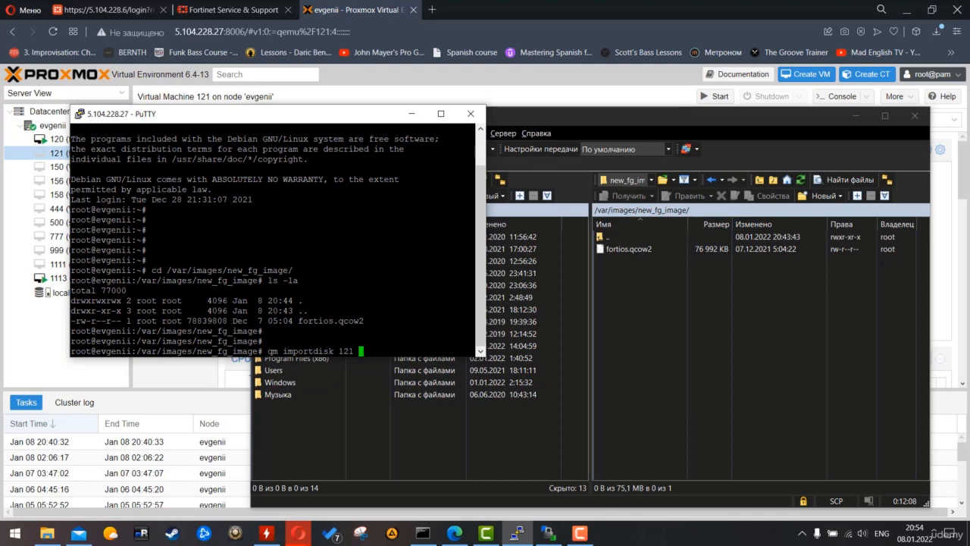
{"action": "type", "text": " forti"}
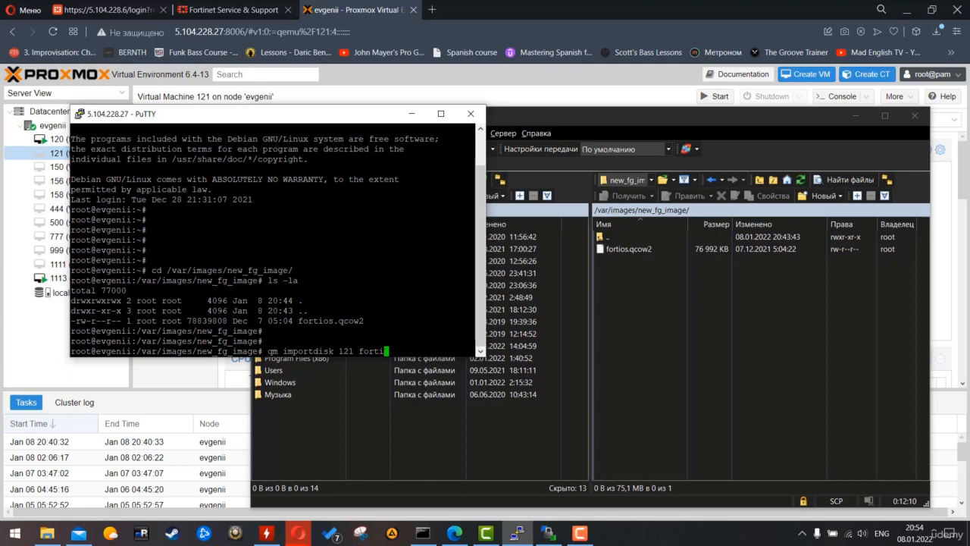
{"action": "key", "text": "Tab"}
{"action": "type", "text": "os"}
{"action": "key", "text": "BackSpace"}
{"action": "key", "text": "BackSpace"}
{"action": "type", "text": "local"}
{"action": "left_click_drag", "start_coordinate": [364, 114], "coordinate": [411, 94]}
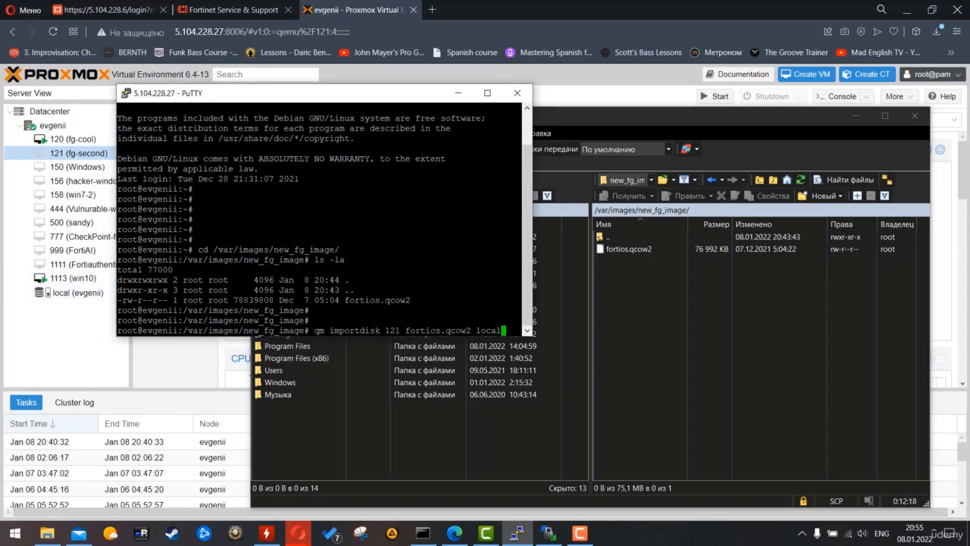
{"action": "key", "text": "Return"}
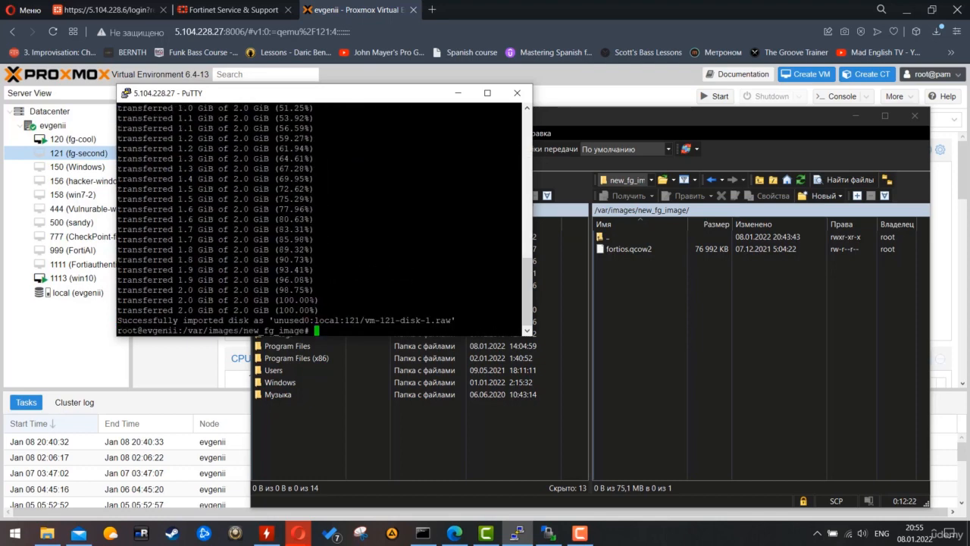
- Attach VM 121's Unused Disk 0 (vm-121-disk-1.raw) as 2G SCSI hard disk scsi1
{"action": "left_click", "coordinate": [39, 365]}
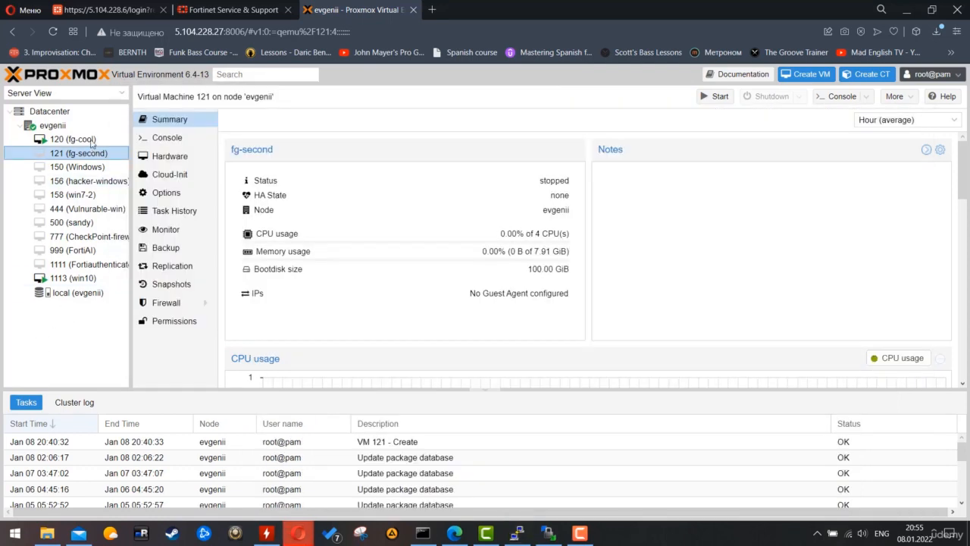
{"action": "right_click", "coordinate": [66, 154]}
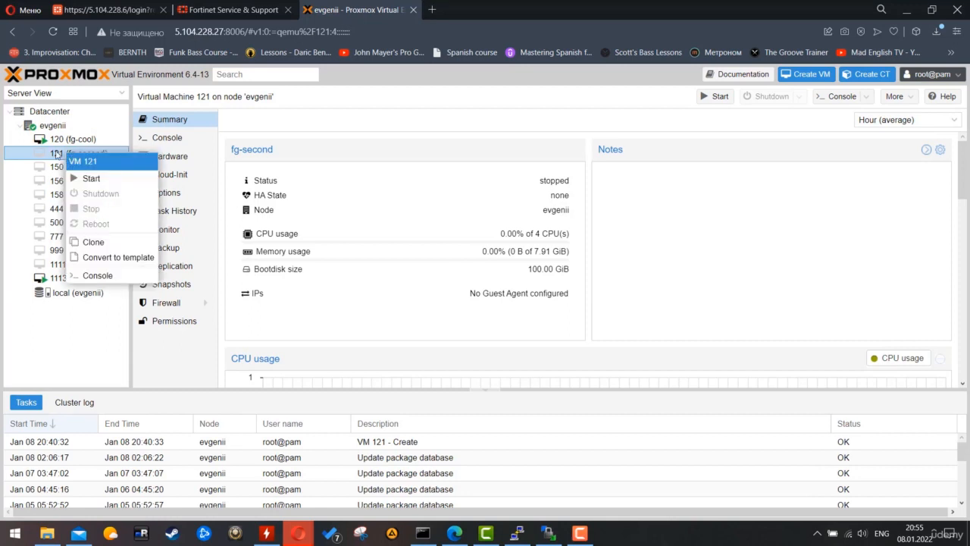
{"action": "left_click", "coordinate": [57, 154]}
{"action": "left_click", "coordinate": [172, 156]}
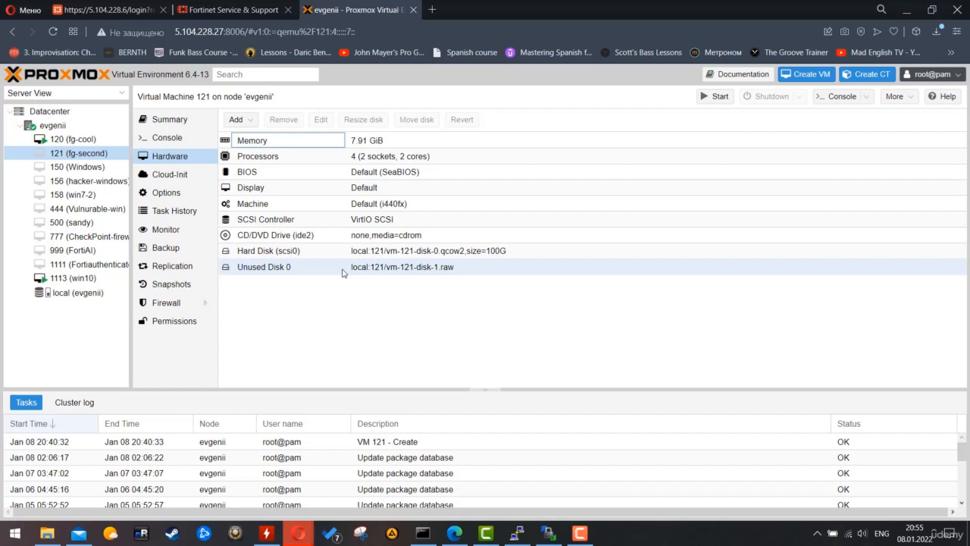
{"action": "left_click", "coordinate": [345, 269]}
{"action": "right_click", "coordinate": [375, 271]}
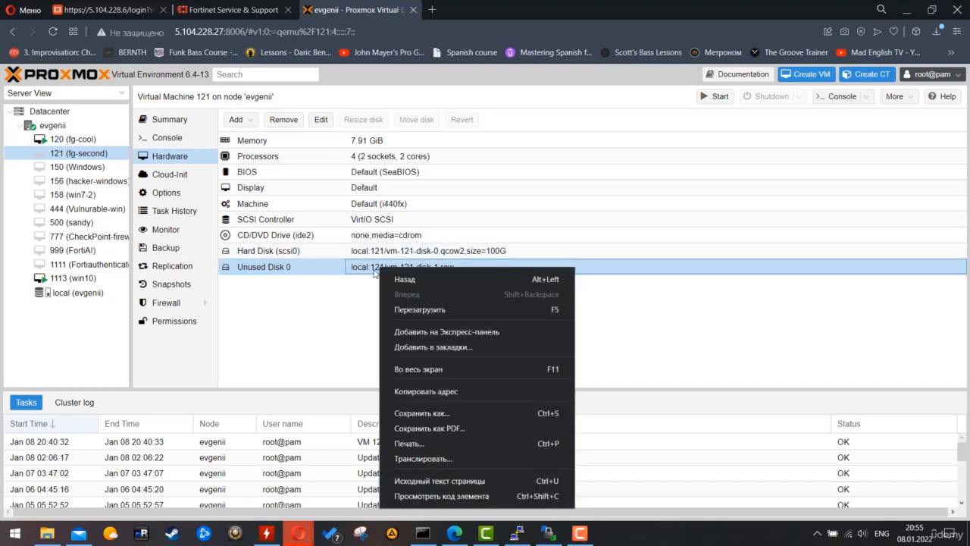
{"action": "left_click", "coordinate": [314, 280]}
{"action": "double_click", "coordinate": [301, 264]}
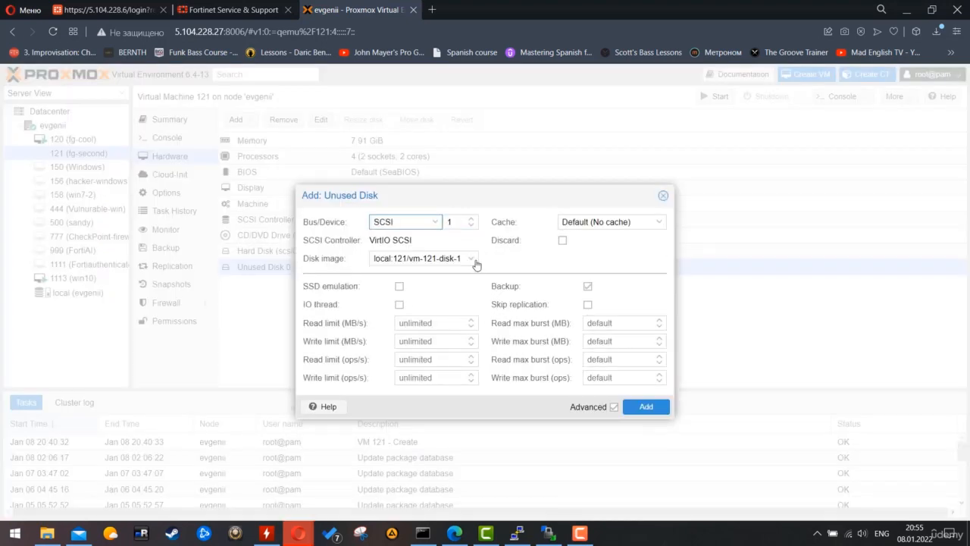
{"action": "left_click", "coordinate": [645, 407]}
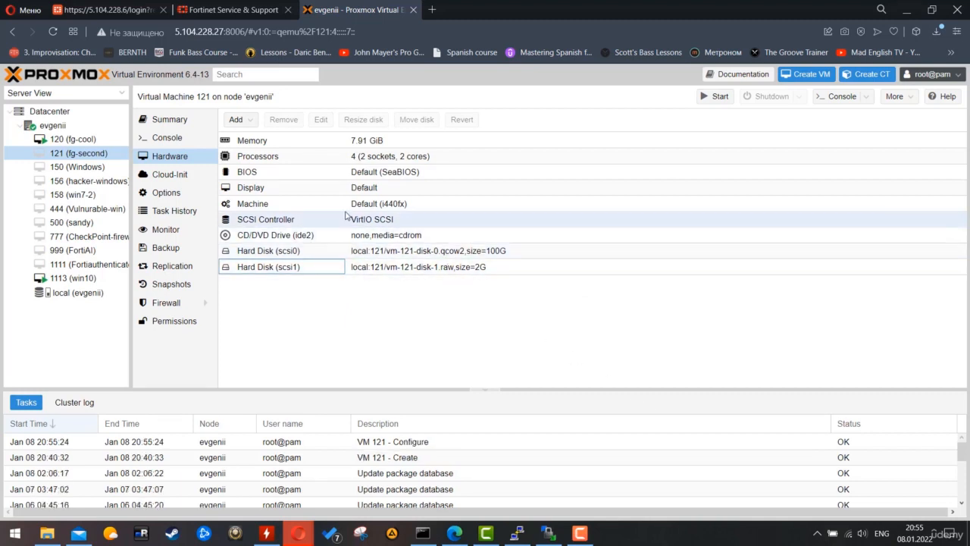
- Enable scsi1 and move it to the top of VM 121's boot order (scsi1, scsi0, ide2), then start the VM
{"action": "left_click", "coordinate": [188, 194]}
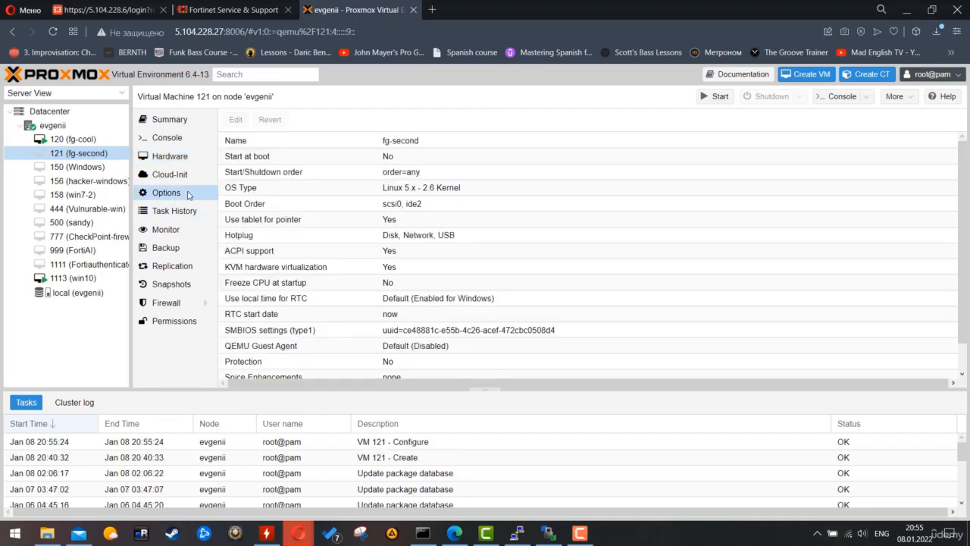
{"action": "left_click", "coordinate": [405, 204]}
{"action": "left_click", "coordinate": [237, 124]}
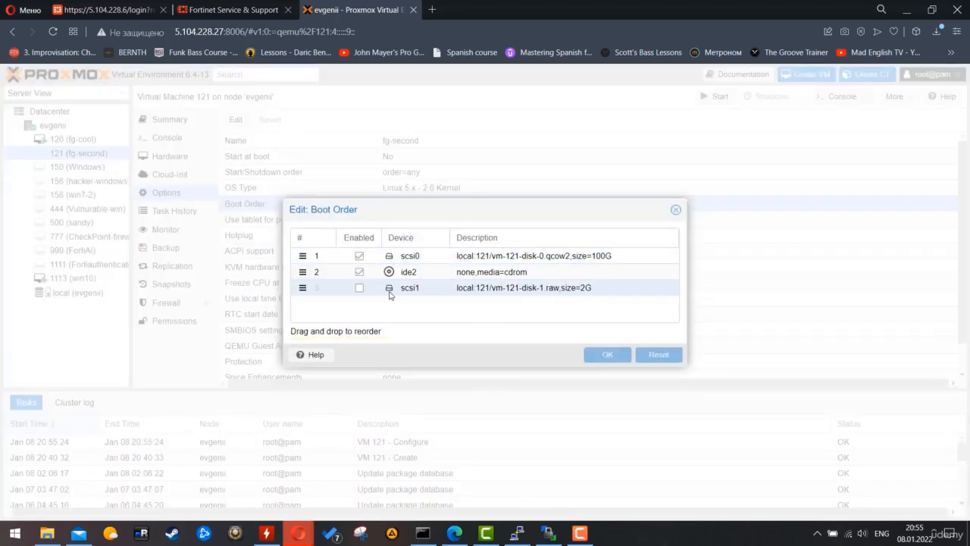
{"action": "left_click", "coordinate": [359, 288]}
{"action": "left_click_drag", "start_coordinate": [303, 287], "coordinate": [301, 255]}
{"action": "left_click", "coordinate": [611, 355]}
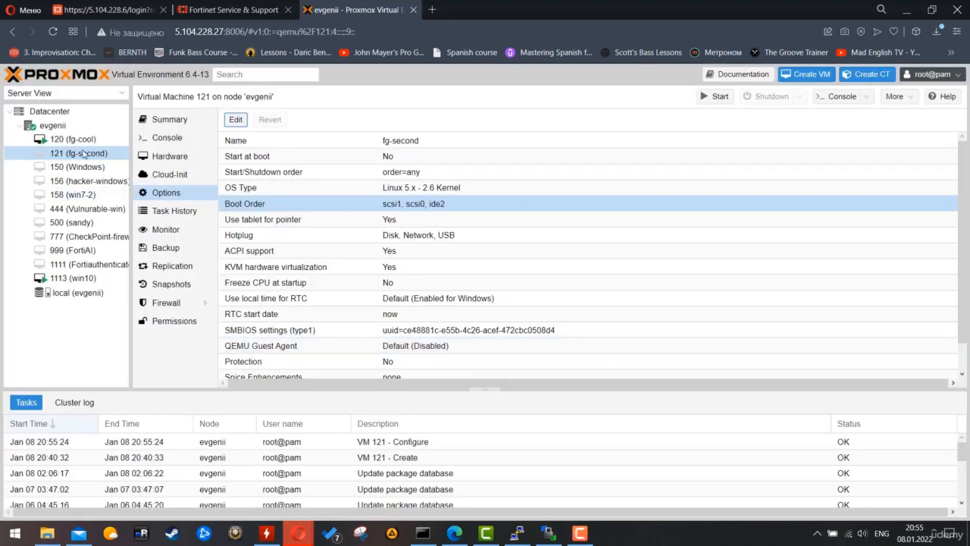
{"action": "right_click", "coordinate": [84, 153]}
{"action": "key", "text": "Escape"}
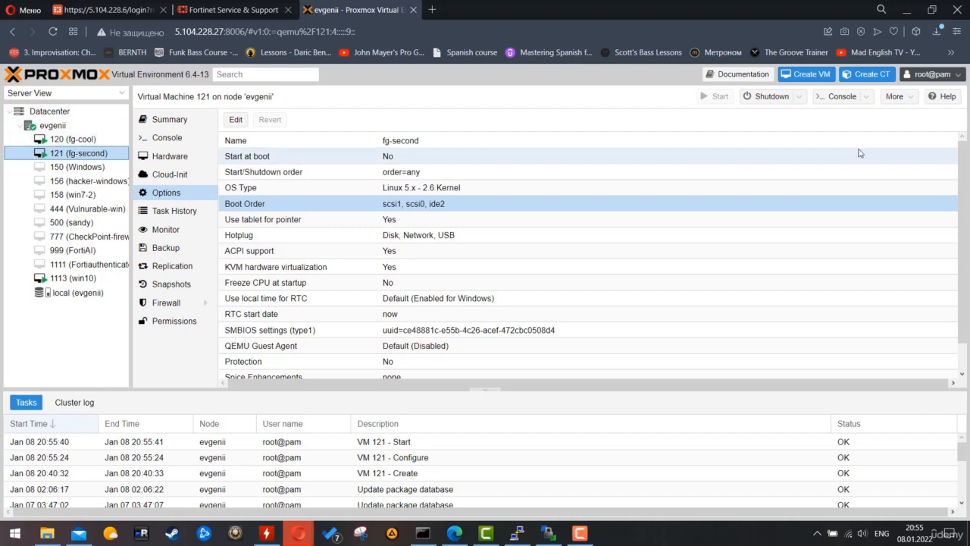
- Open VM 121's noVNC console in an enlarged, centred window and let FortiGate-VM64-KVM boot to login
{"action": "left_click", "coordinate": [829, 99]}
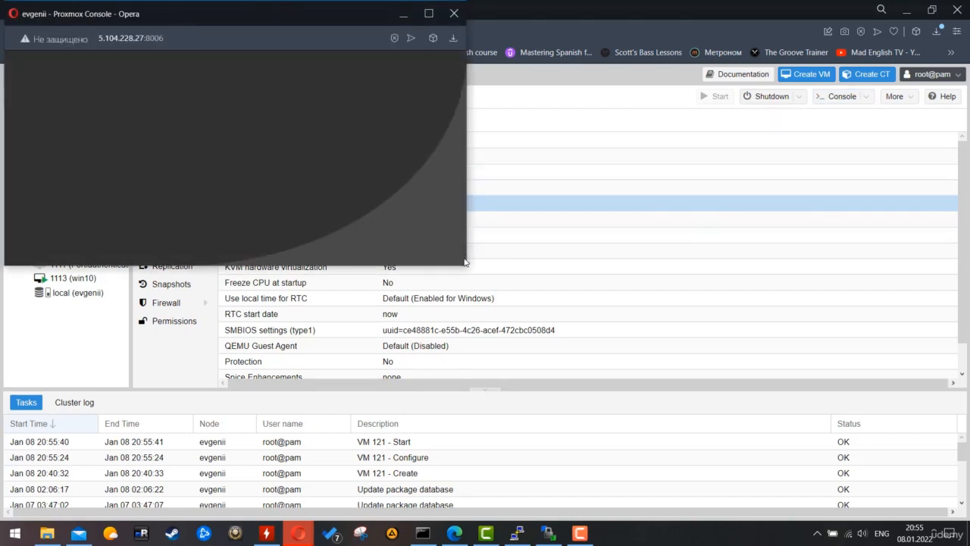
{"action": "left_click_drag", "start_coordinate": [468, 267], "coordinate": [606, 338]}
{"action": "left_click_drag", "start_coordinate": [344, 17], "coordinate": [530, 125]}
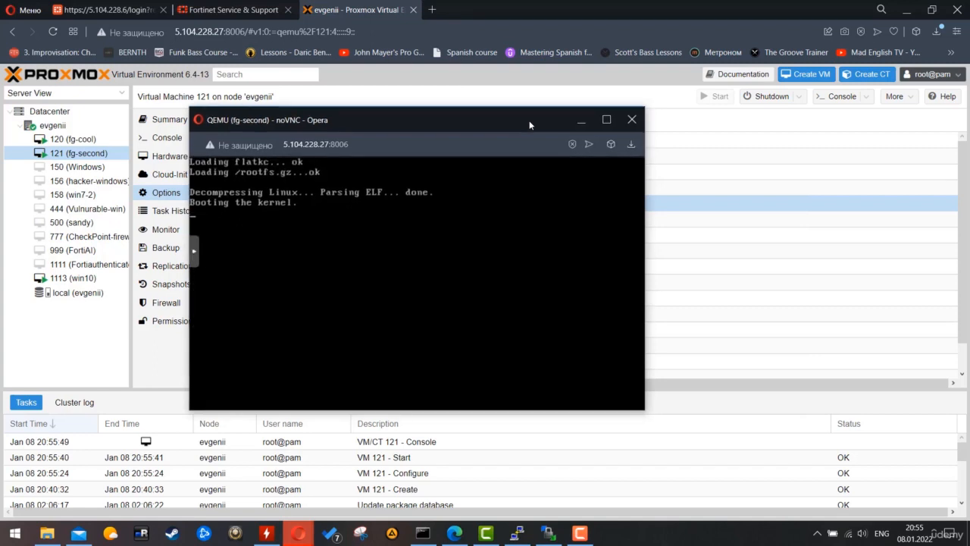
{"action": "left_click_drag", "start_coordinate": [495, 113], "coordinate": [622, 137]}
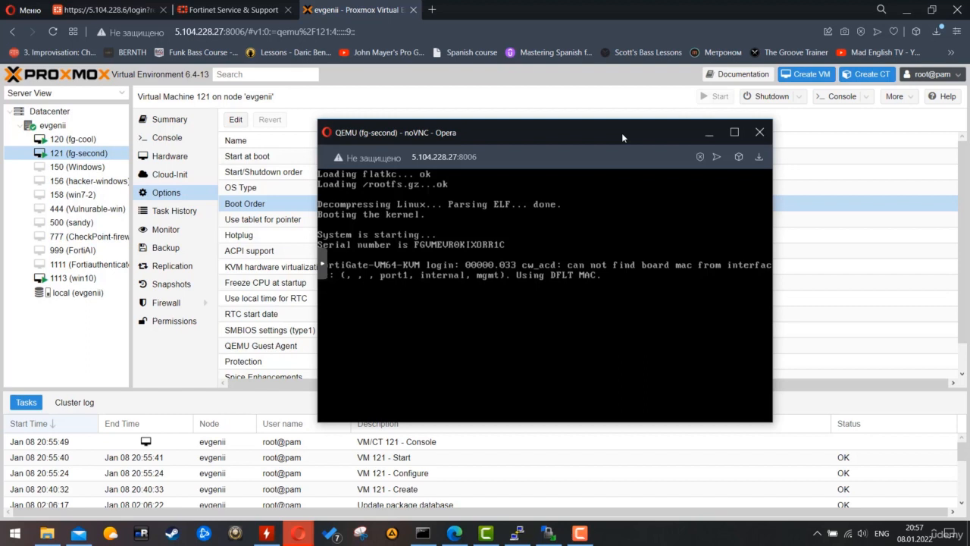
- Log in to the FortiGate as admin with an empty password and set a new admin password
{"action": "key", "text": "Return"}
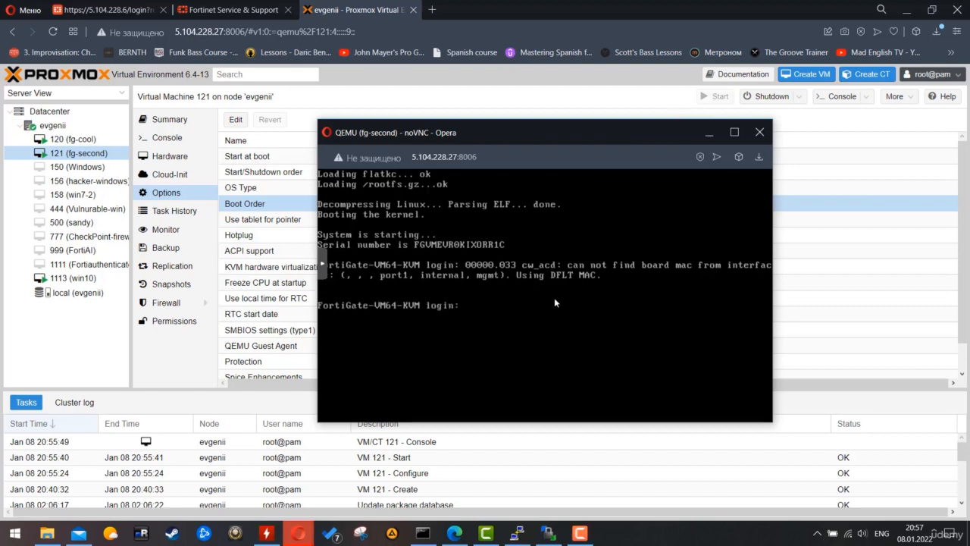
{"action": "type", "text": "admin"}
{"action": "key", "text": "Return"}
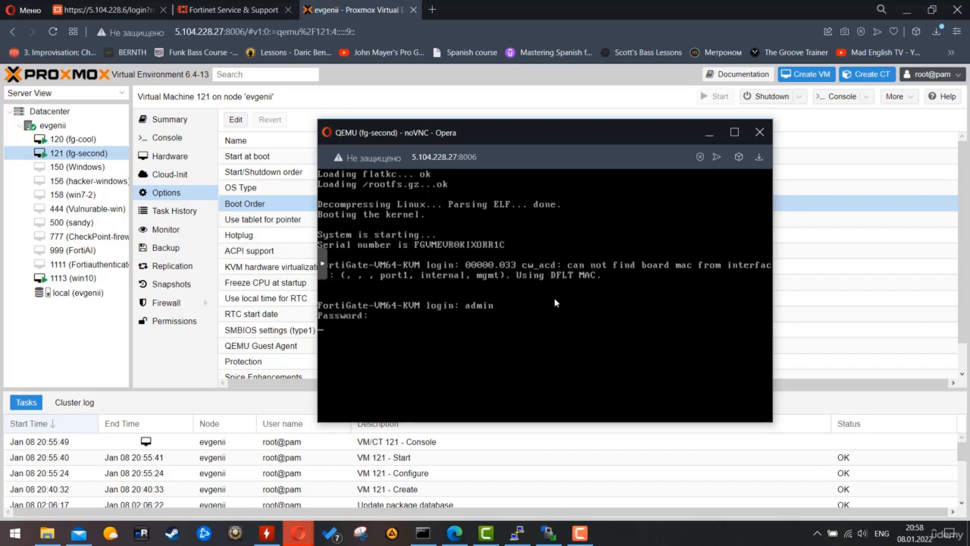
{"action": "key", "text": "Return"}
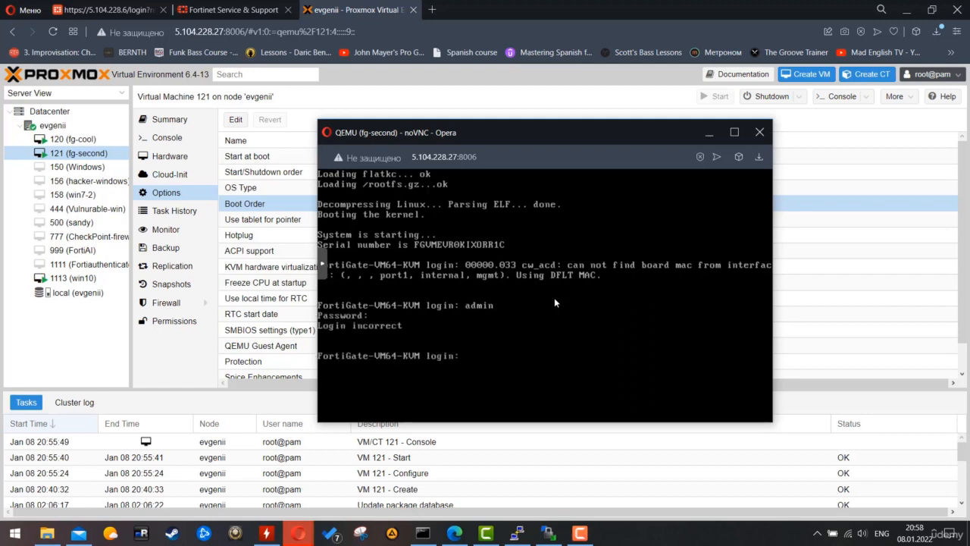
{"action": "type", "text": "admin"}
{"action": "key", "text": "Return"}
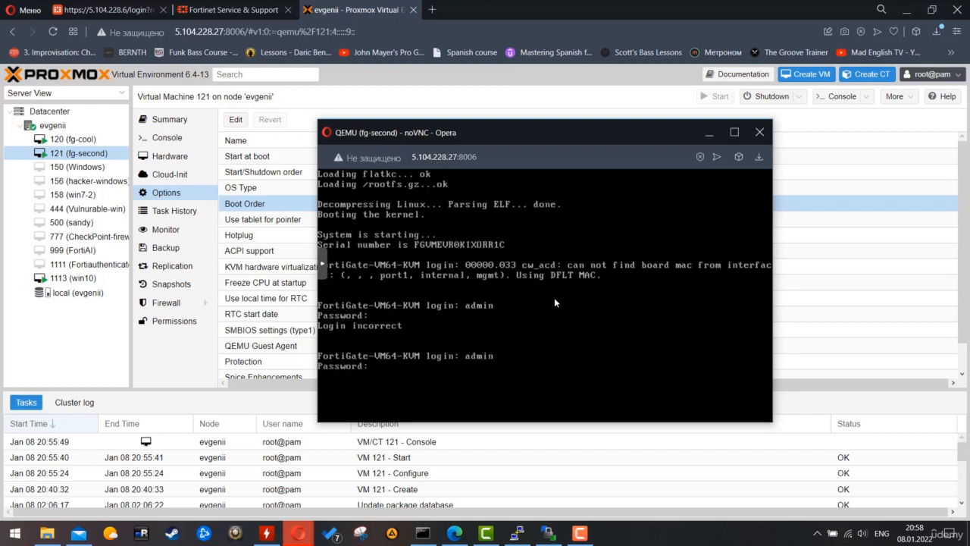
{"action": "key", "text": "Return"}
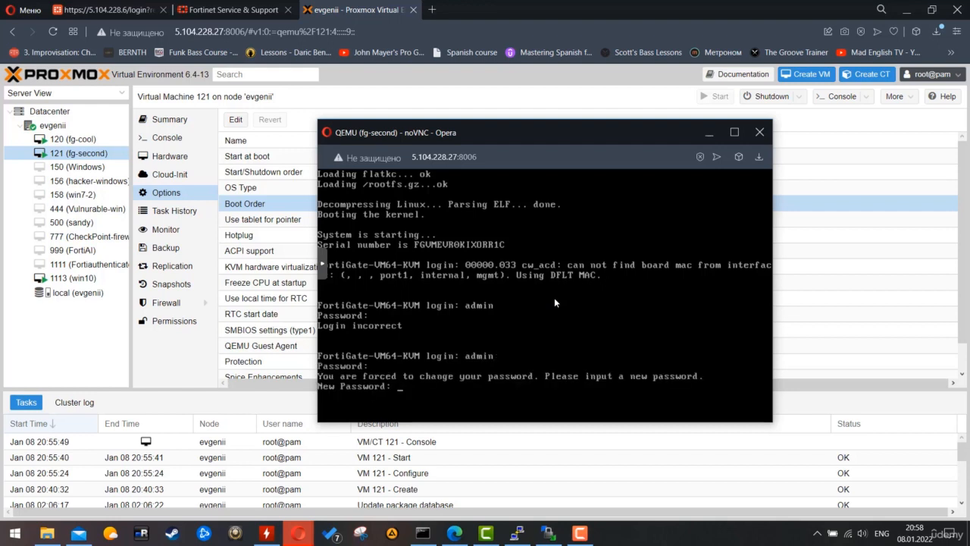
{"action": "key", "text": "Return"}
{"action": "key", "text": "Return"}
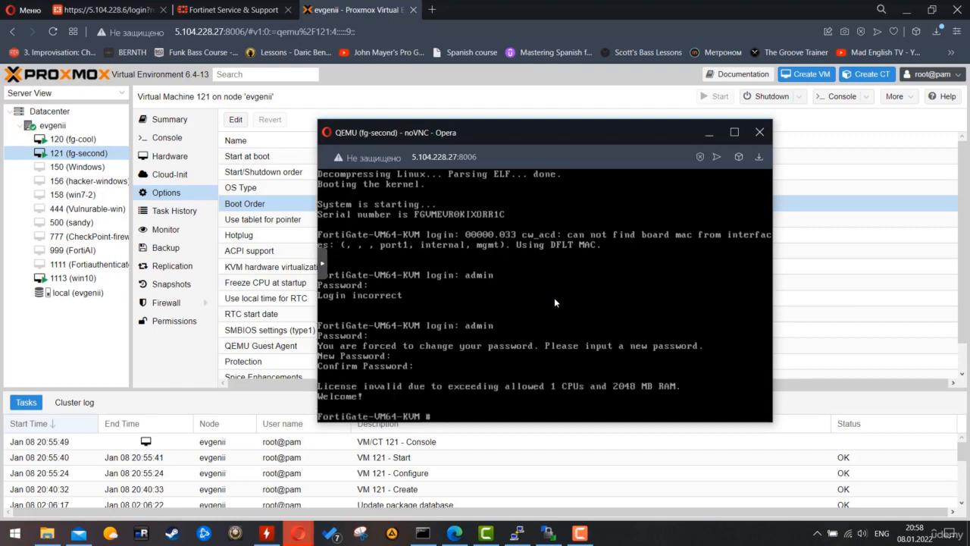